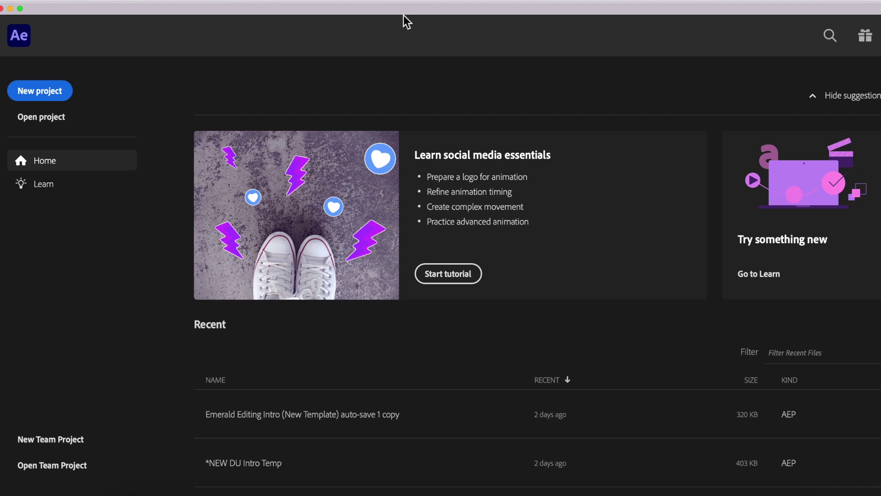
Create a new project with a composition named Subscribe at 1920 × 1080 px, 60 fps, 7 seconds long, with a black background
click(69, 95)
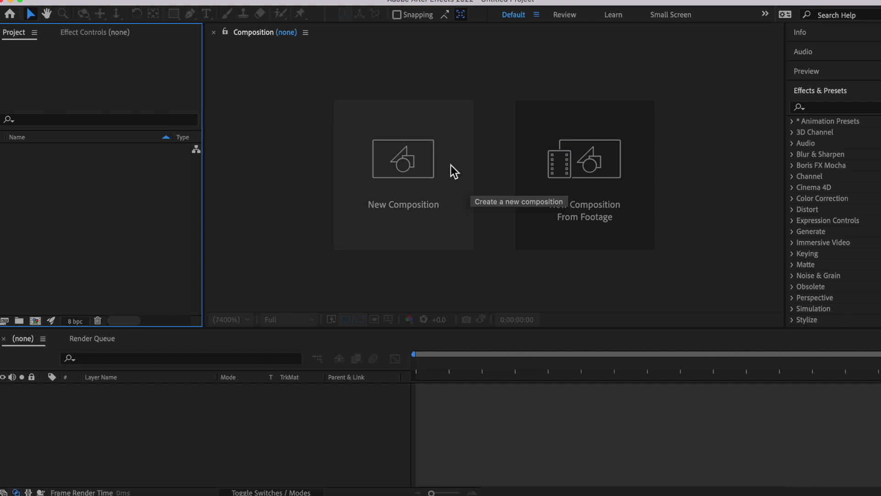
click(451, 164)
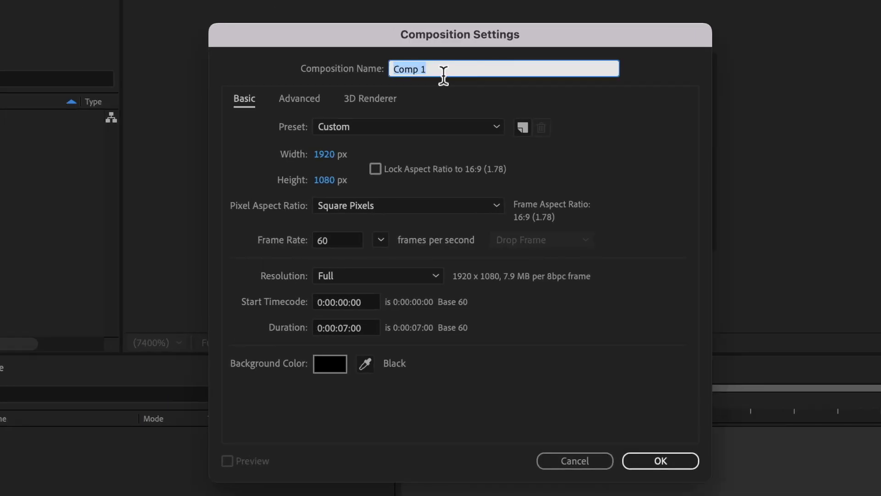
text(Subscribe)
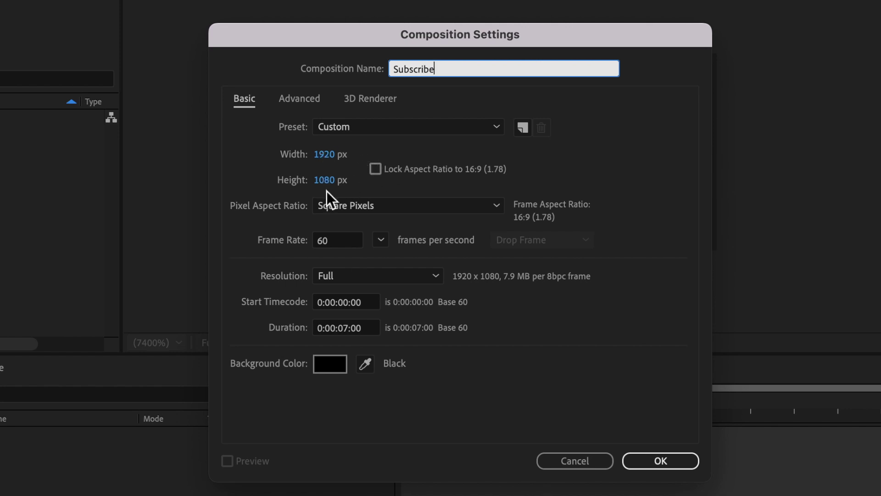
click(337, 241)
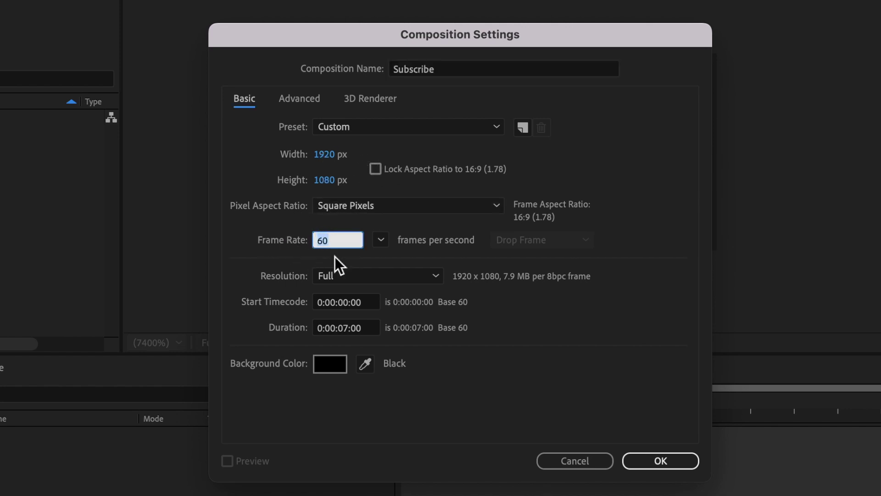
click(462, 389)
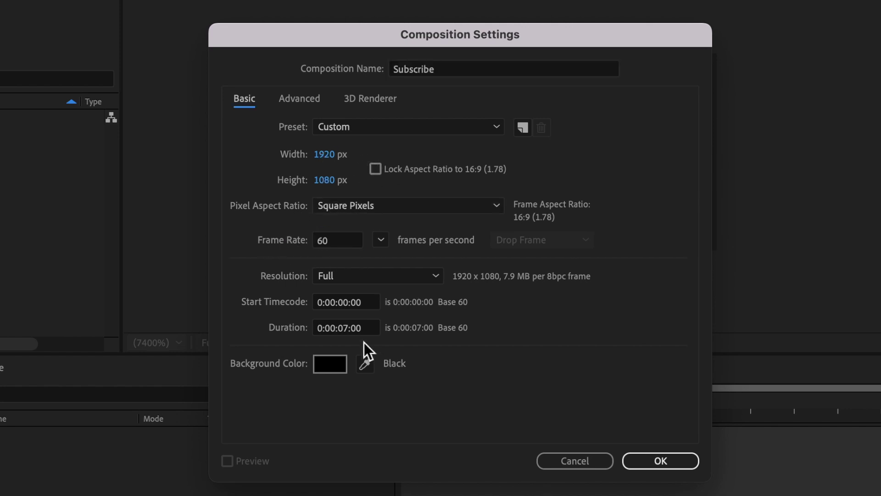
click(329, 364)
click(406, 303)
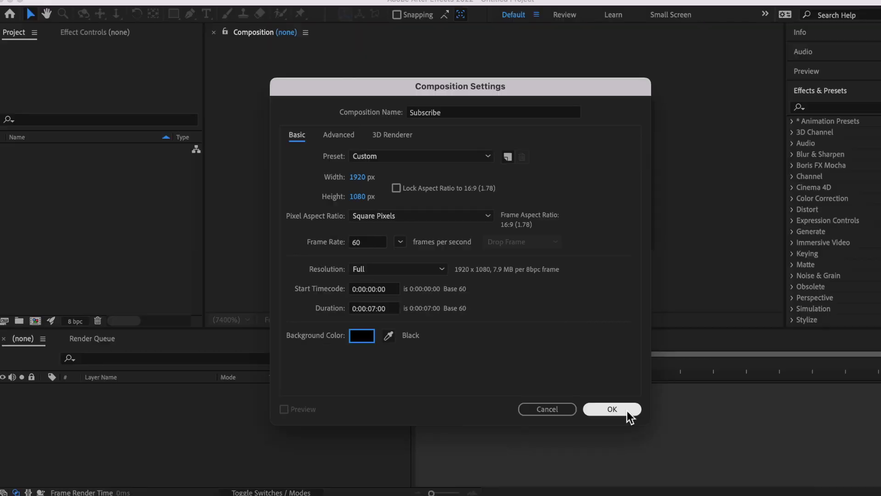
click(628, 411)
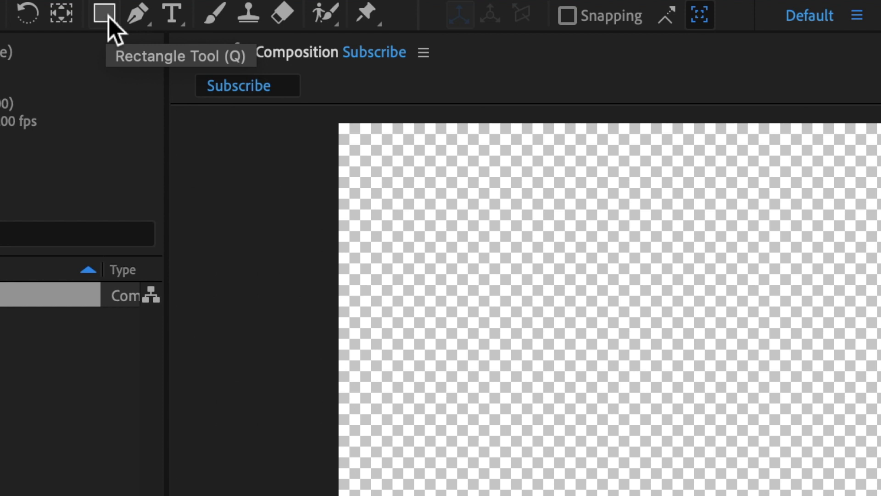
Draw a rectangle about 1057 × 337 px in the lower middle of the composition and set its roundness to 140
click(175, 14)
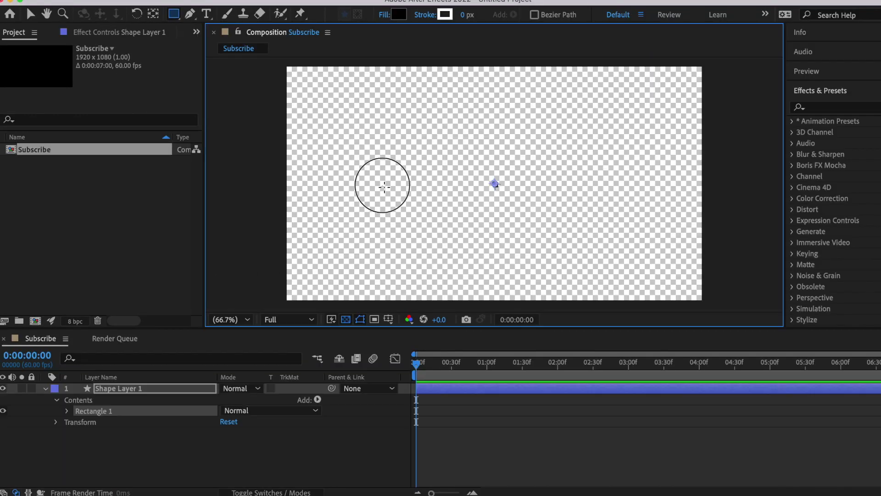
drag(383, 185, 611, 259)
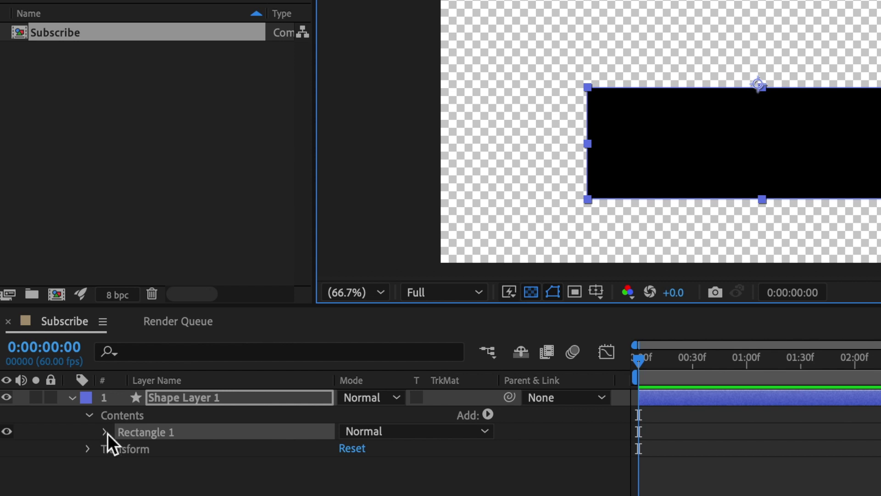
click(109, 433)
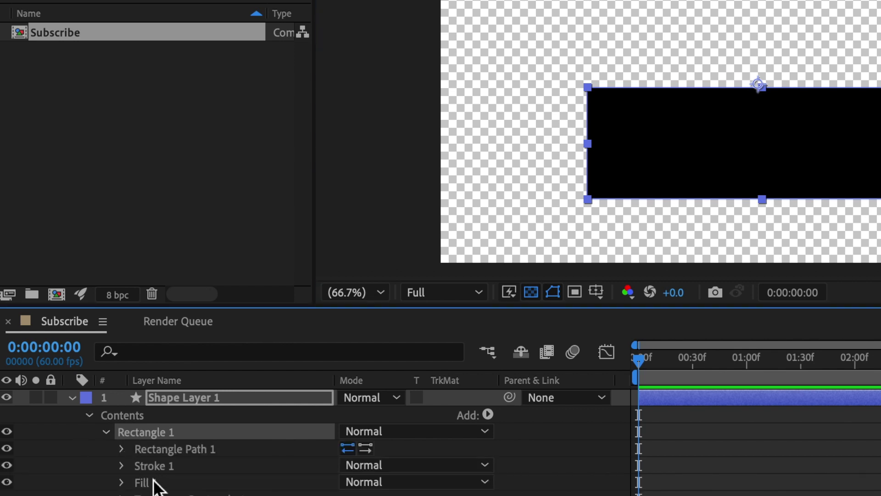
click(121, 449)
scroll(138, 456, down, 1)
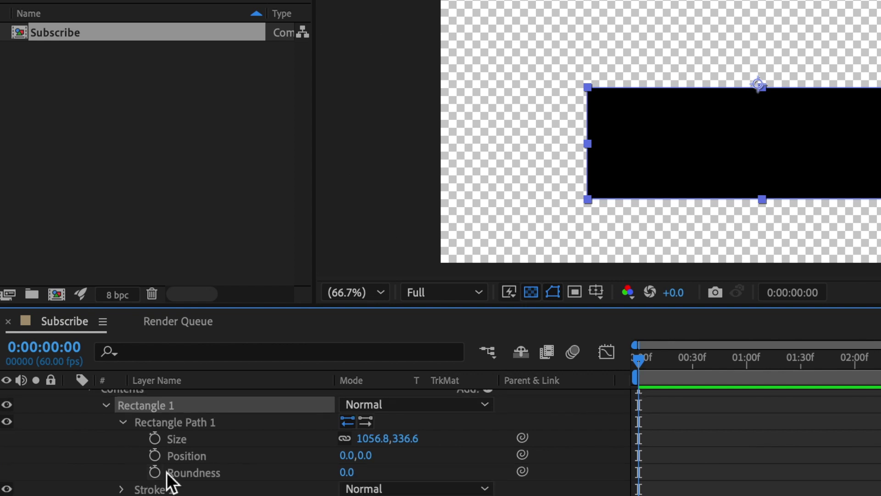
drag(347, 472, 492, 488)
click(353, 472)
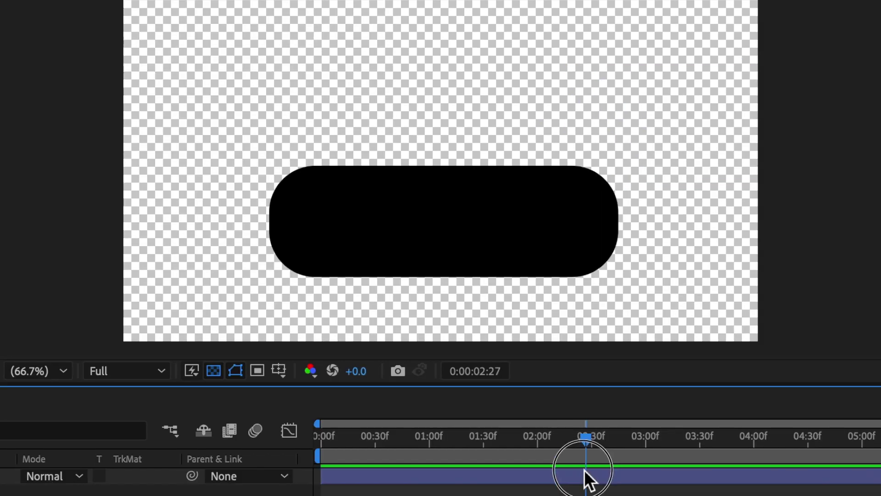
drag(584, 478, 514, 490)
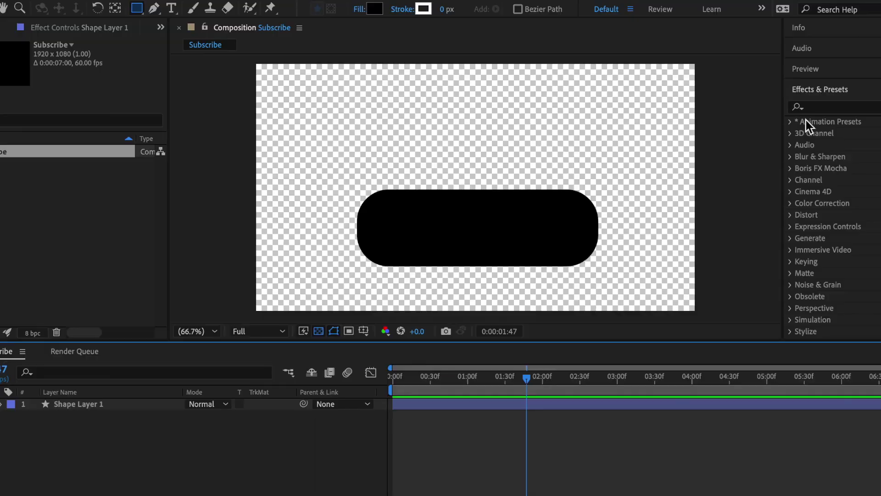
Apply the Fill effect to the rounded rectangle and set its color to white, FFFFFF
click(823, 109)
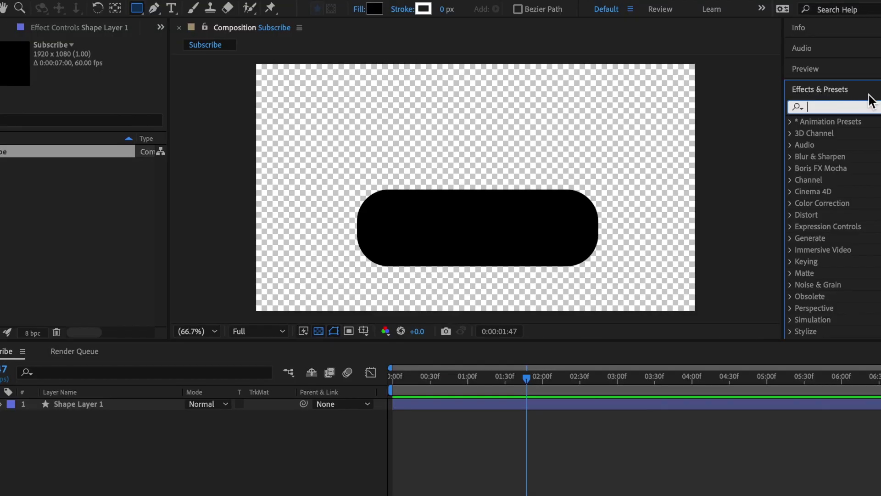
text(fill)
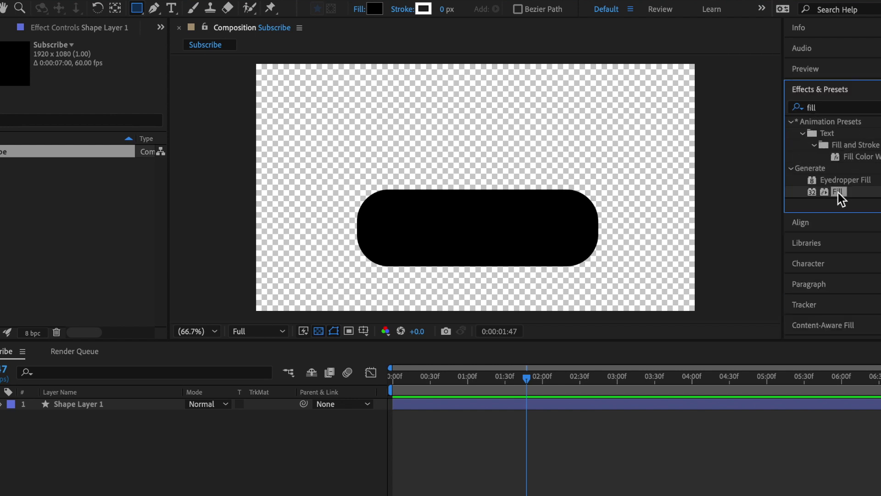
drag(838, 190, 456, 242)
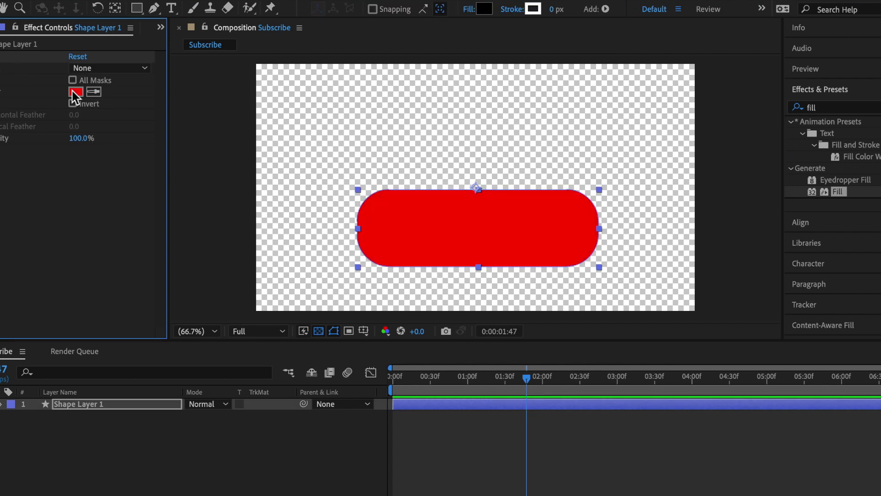
click(76, 92)
text(FFFFFF)
key(Tab)
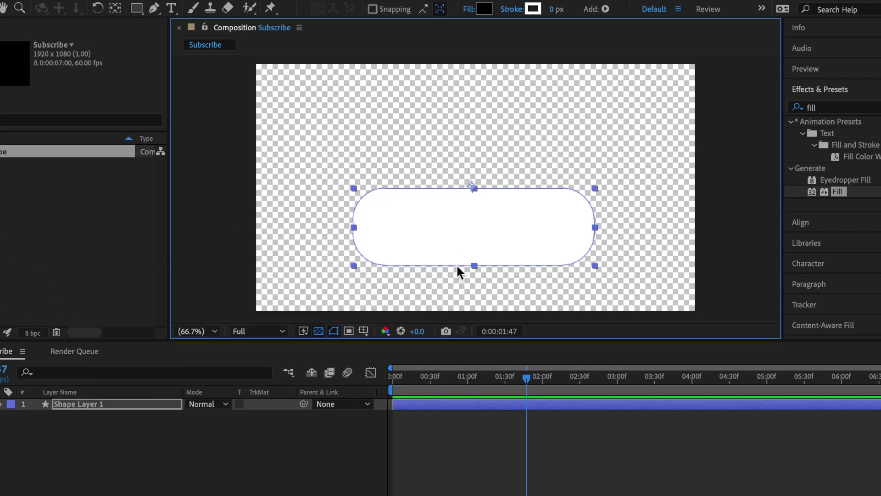
Turn off the transparency grid and center the white rectangle horizontally in the composition
mouse_move(472, 230)
mouse_down()
mouse_move(456, 224)
mouse_move(468, 224)
mouse_up()
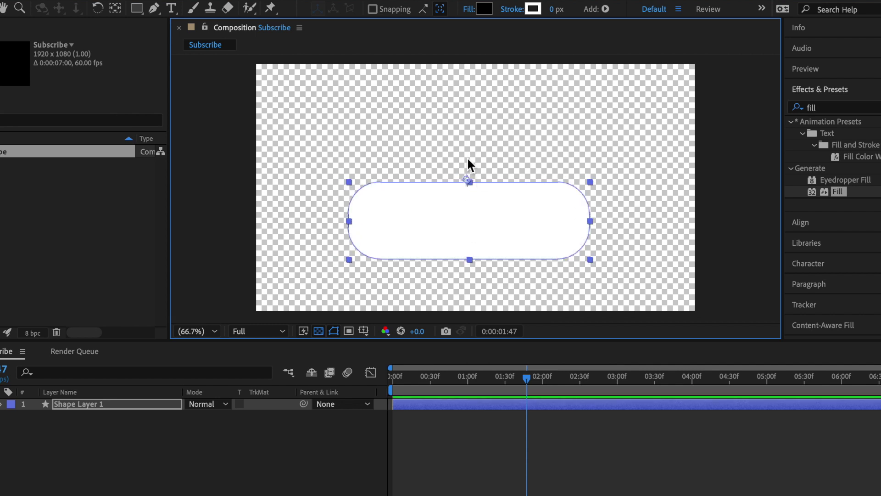
click(466, 157)
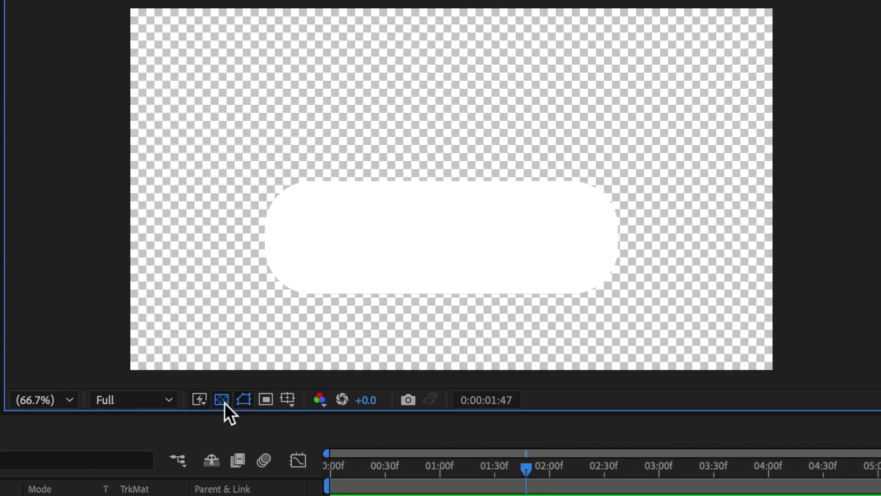
click(224, 403)
click(225, 403)
click(225, 402)
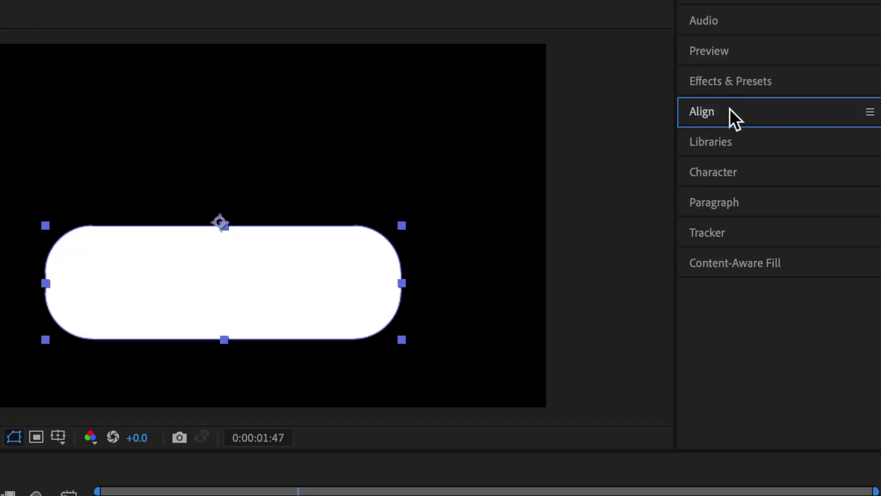
click(729, 110)
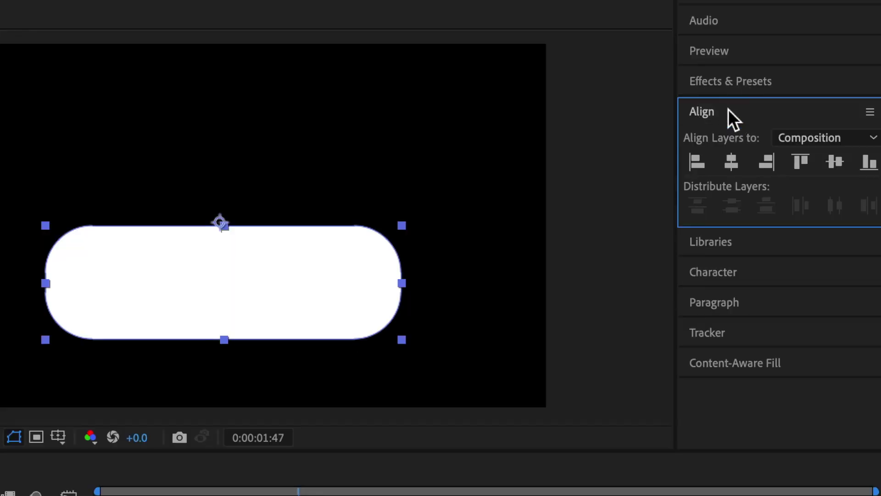
click(732, 173)
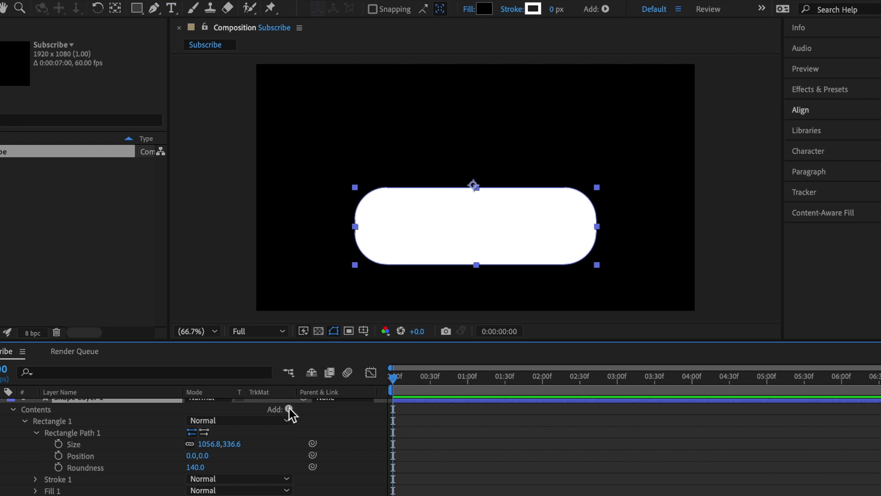
Add a keyframe for the rectangle path's size at frame 23
drag(394, 380, 433, 373)
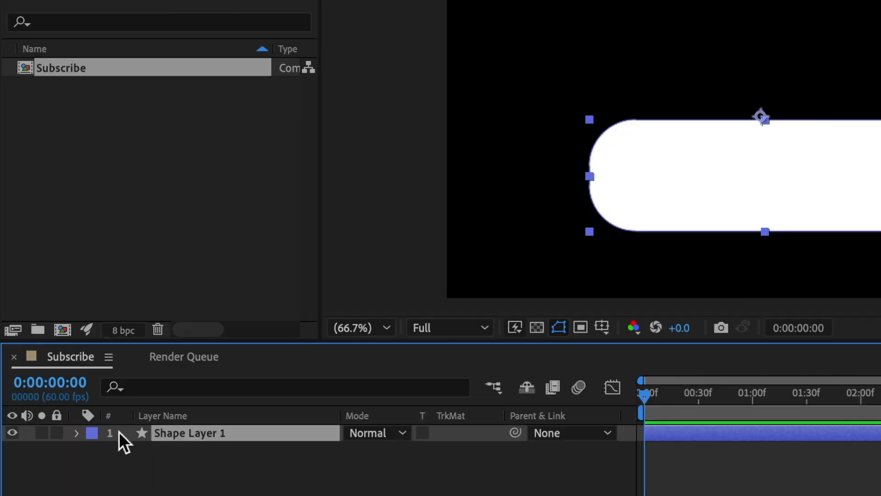
click(77, 433)
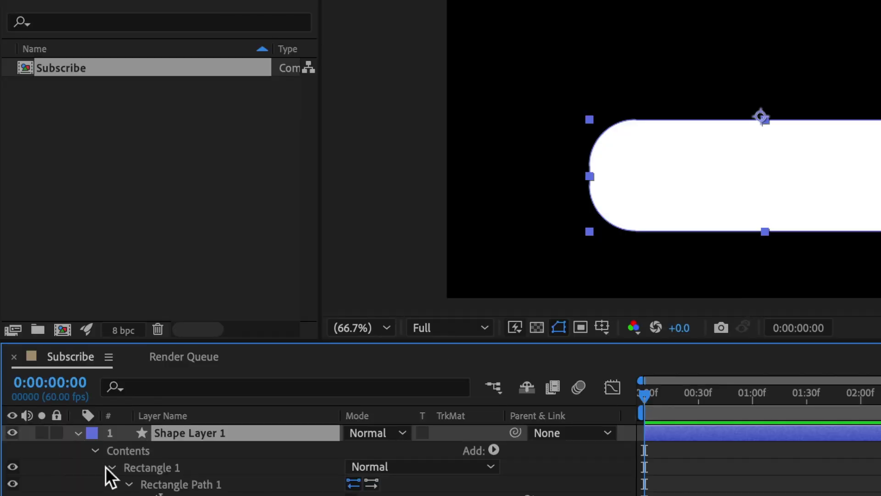
scroll(165, 490, down, 2)
click(373, 456)
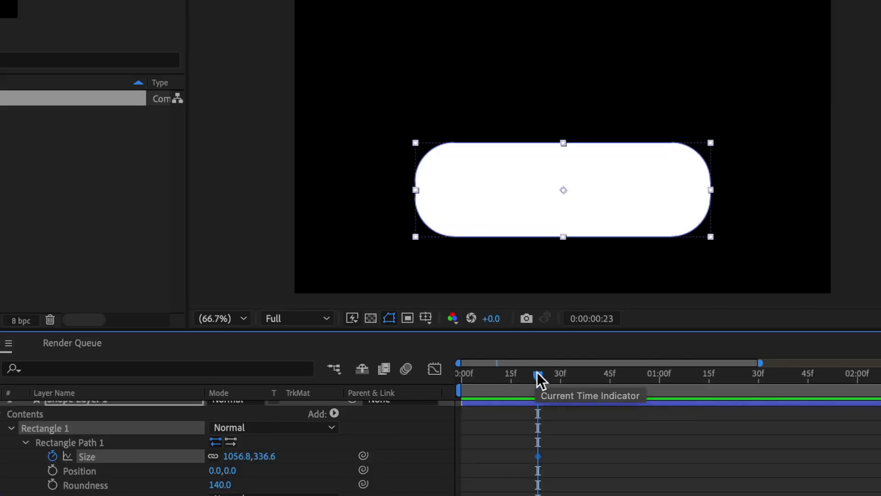
Set the rectangle path's size to 0 at the first frame so the shape grows from nothing
drag(537, 372, 308, 378)
click(230, 455)
text(9)
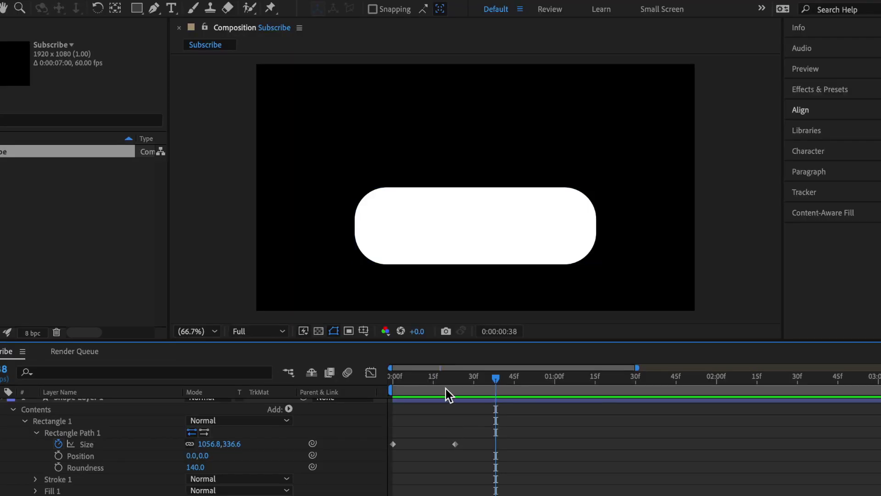
key(Return)
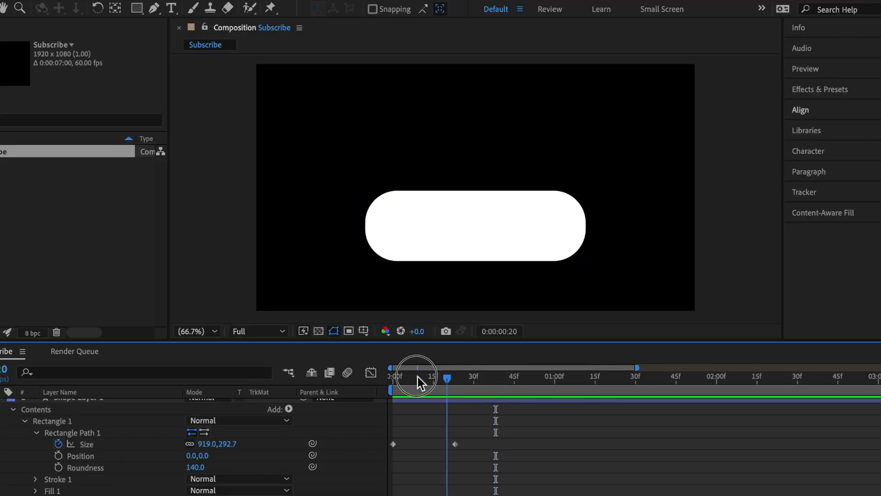
Preview the growing rectangle and bring its ending size keyframe forward to about frame 18
key(space)
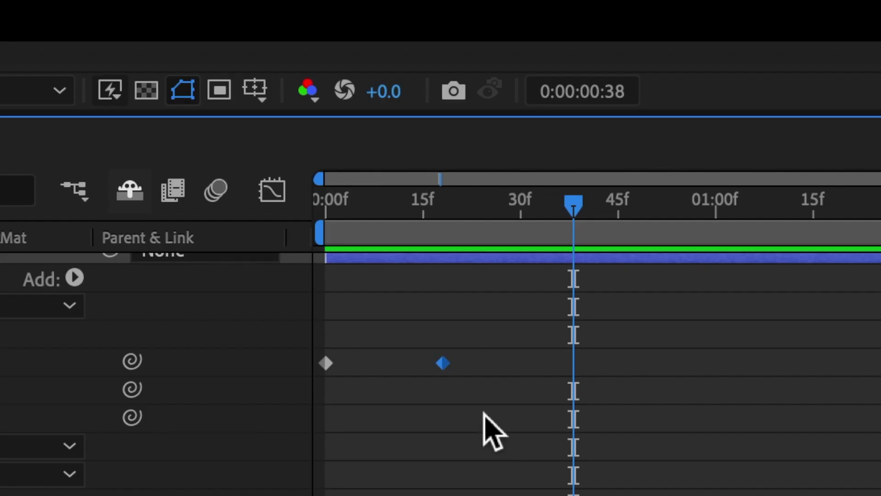
drag(445, 201, 149, 203)
click(484, 412)
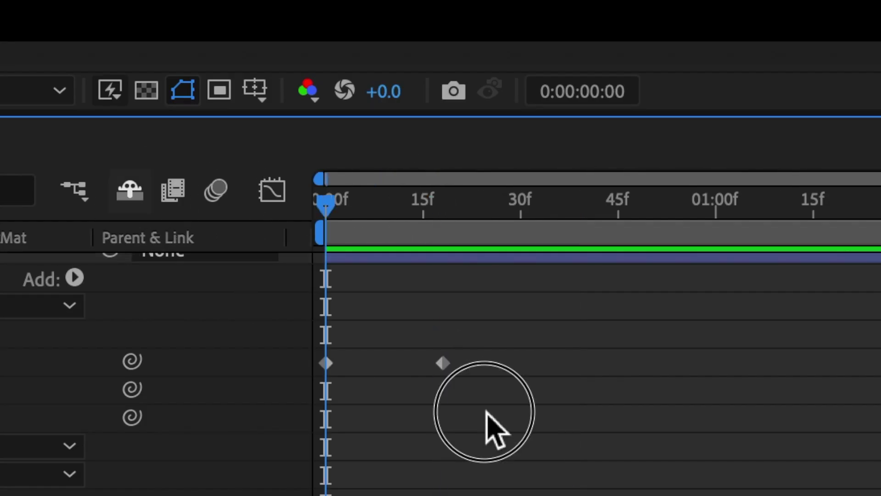
Apply Easy Ease In to both size keyframes of the rectangle and preview the eased animation
drag(477, 411, 329, 354)
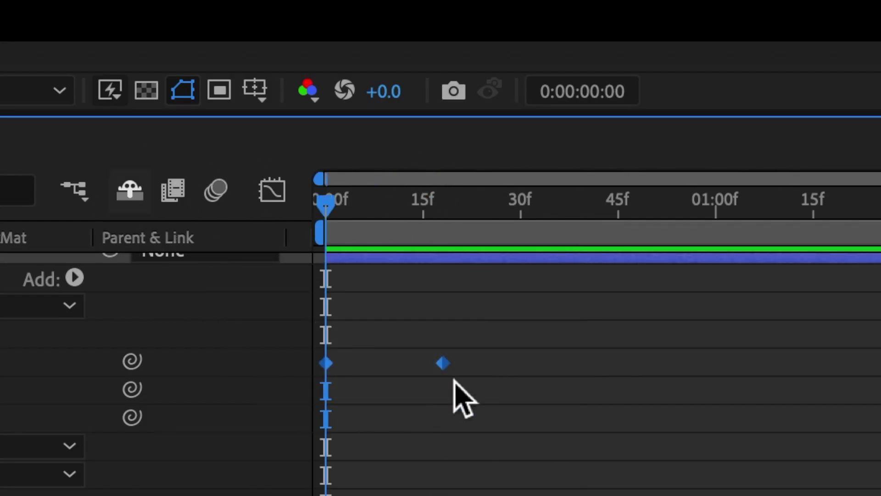
right_click(443, 364)
mouse_move(607, 495)
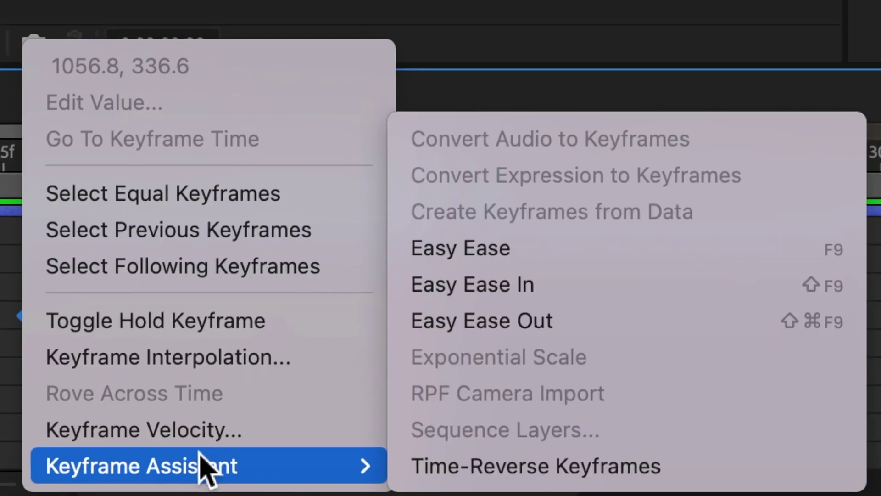
click(521, 289)
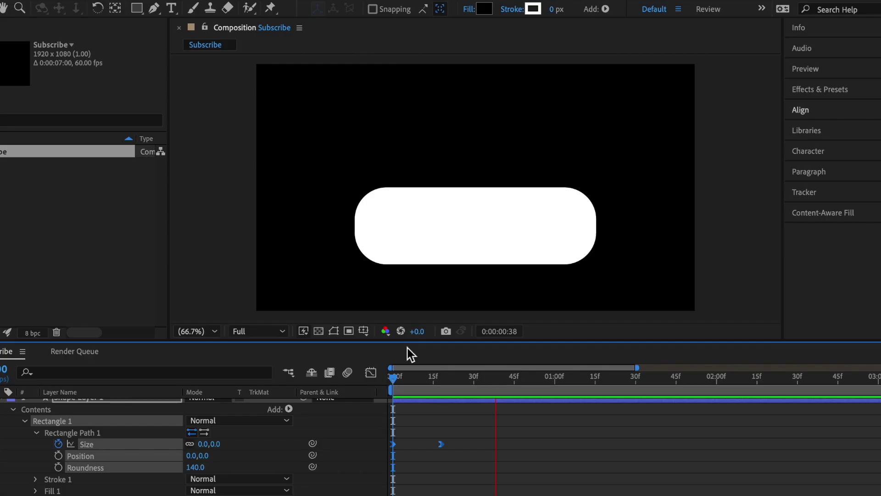
key(space)
drag(437, 374, 293, 362)
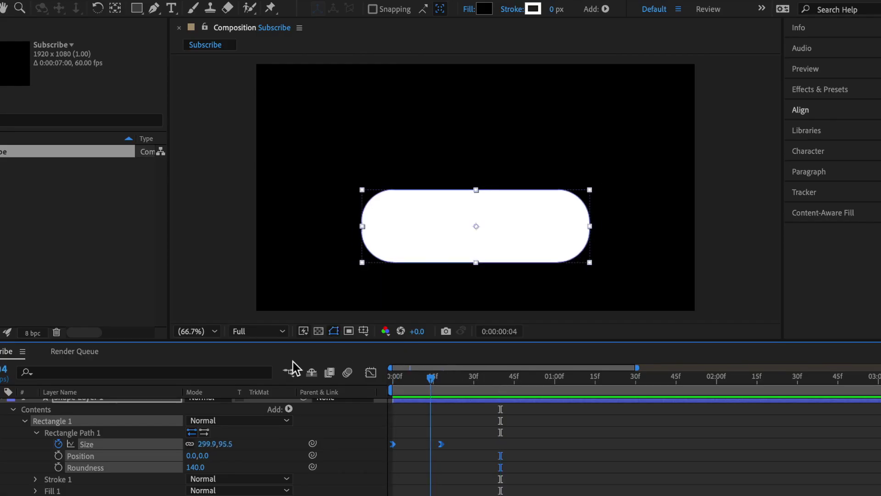
key(space)
key(space)
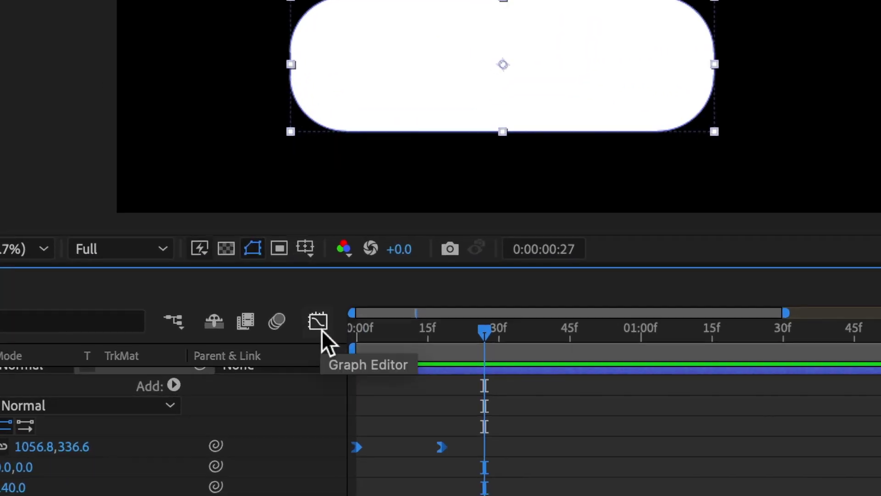
Show the size animation's speed curves in the Graph Editor and lengthen the ending keyframe's ease-in handle to about frame 12
click(371, 356)
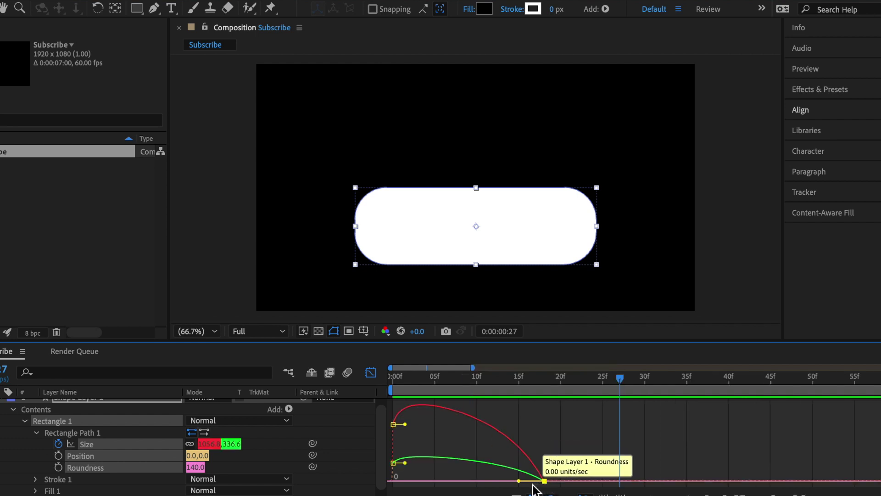
drag(518, 480, 493, 481)
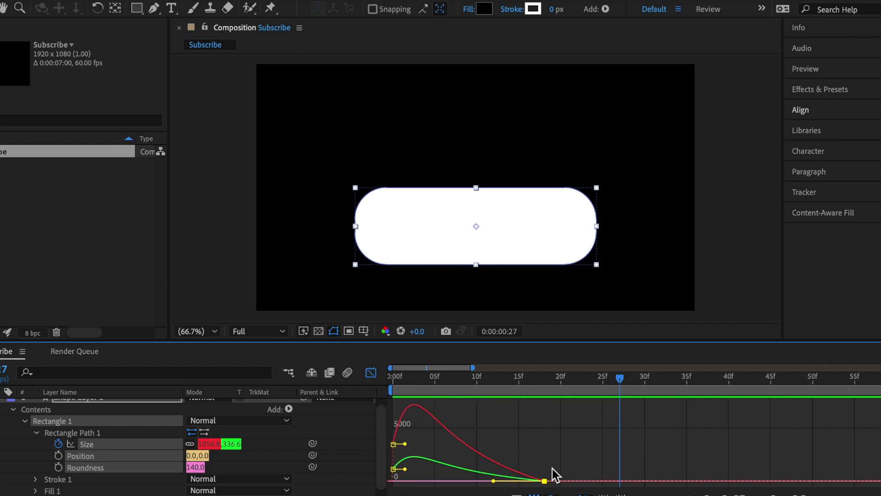
Fine-tune the ending size keyframe's ease-in handle, close the Graph Editor and preview the growing rectangle
key(space)
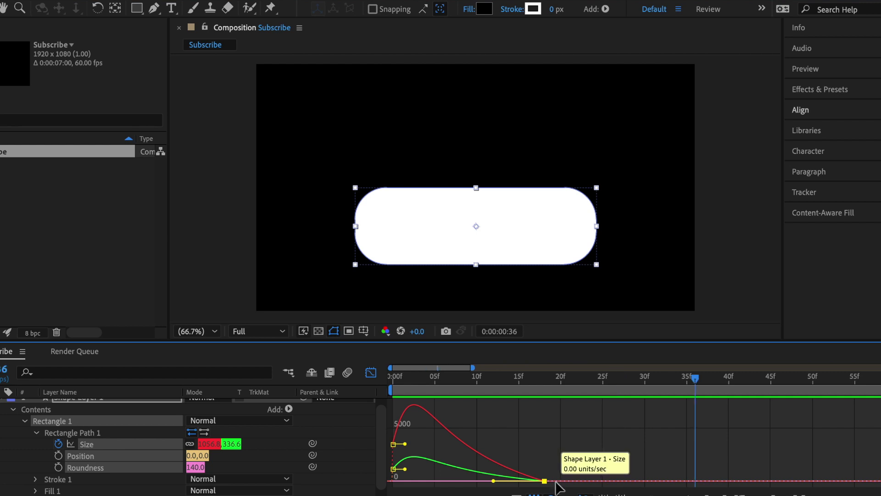
click(486, 483)
click(370, 372)
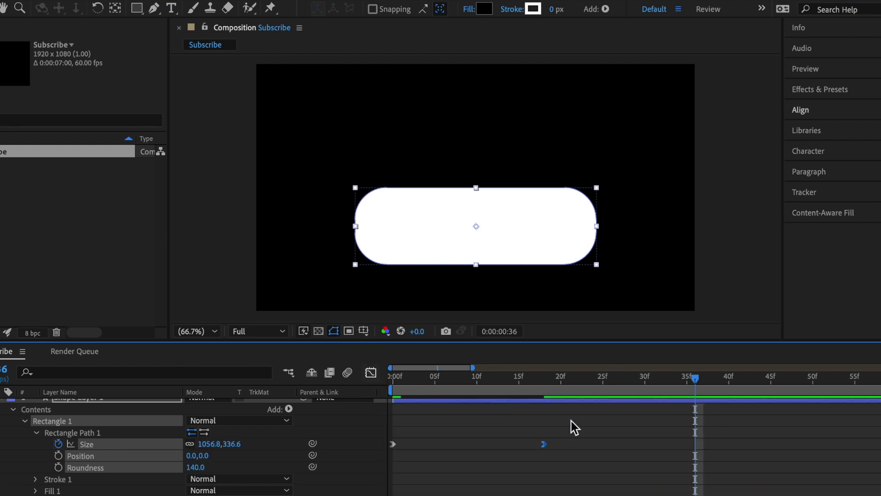
key(minus)
key(minus)
key(space)
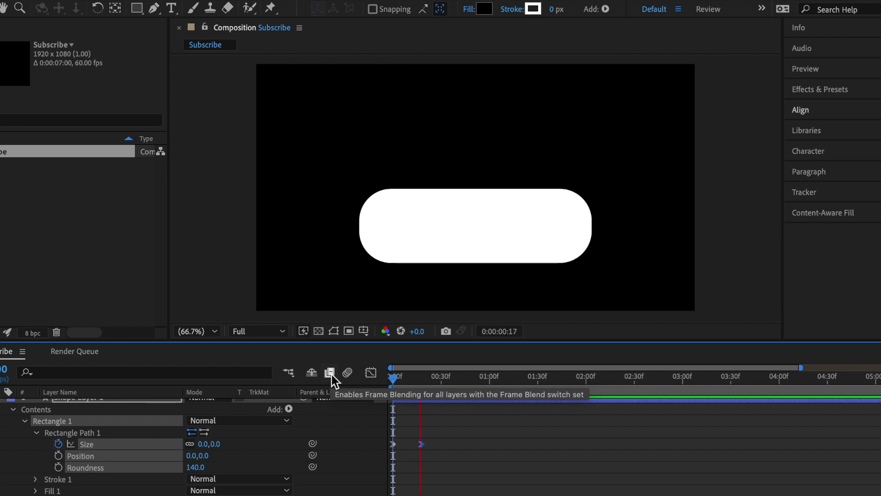
Add a SUBSCRIBE text layer over the white rectangle, with the playhead at frame 39
click(408, 377)
drag(410, 381, 456, 381)
scroll(94, 408, up, 1)
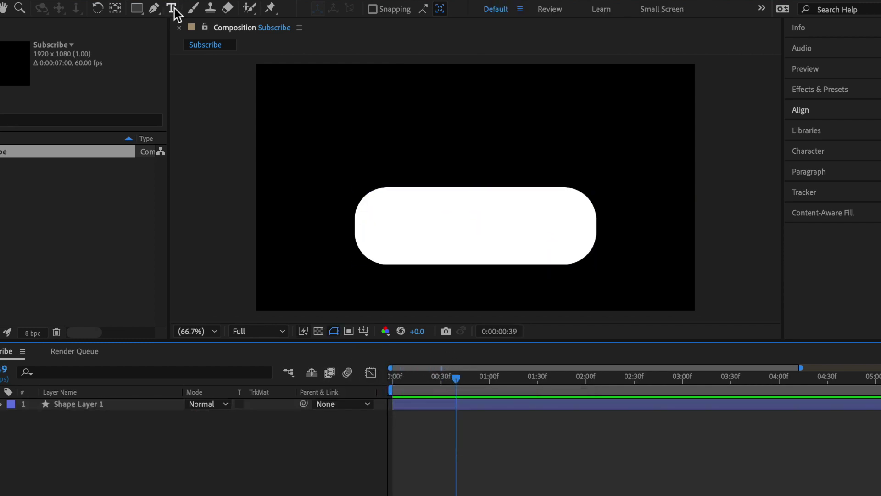
click(174, 9)
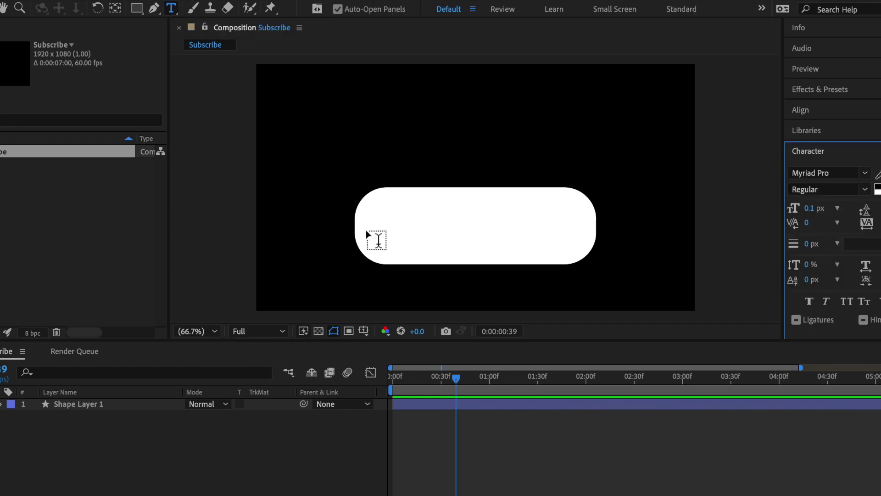
click(378, 235)
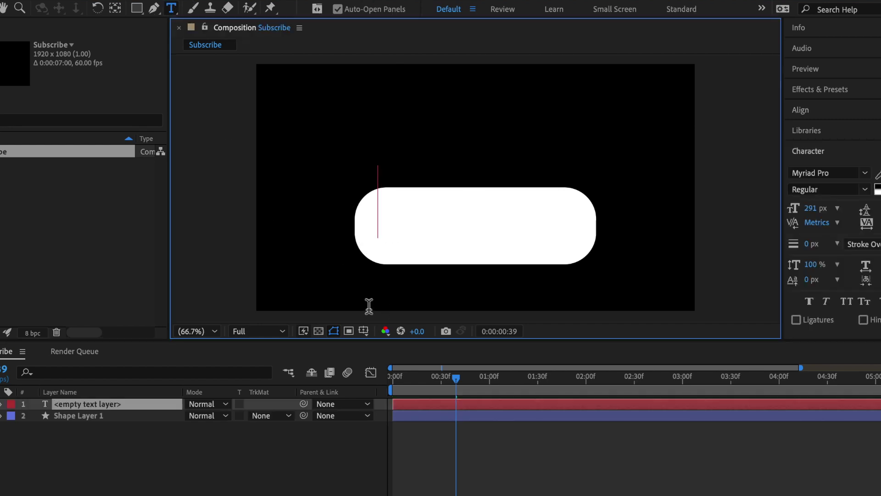
text(S)
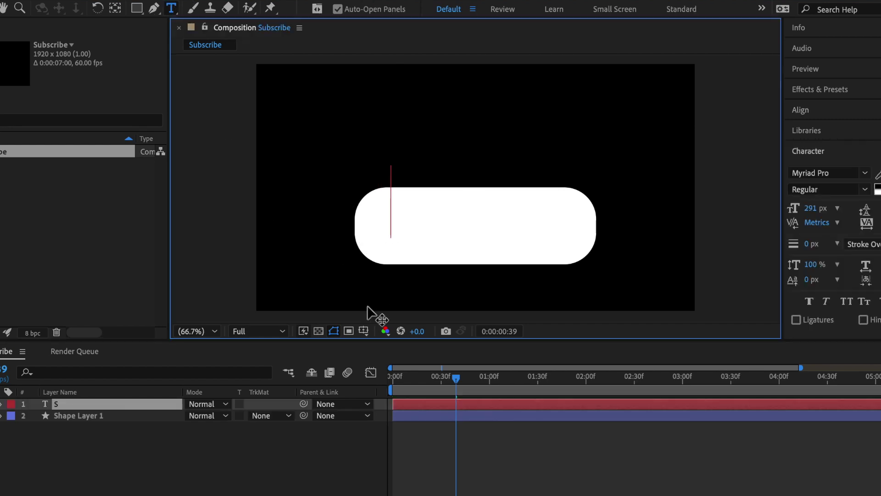
text(UBSCRIBE)
key(Escape)
Color the SUBSCRIBE text red and change its font to Gotham Black
drag(543, 210, 545, 213)
click(851, 139)
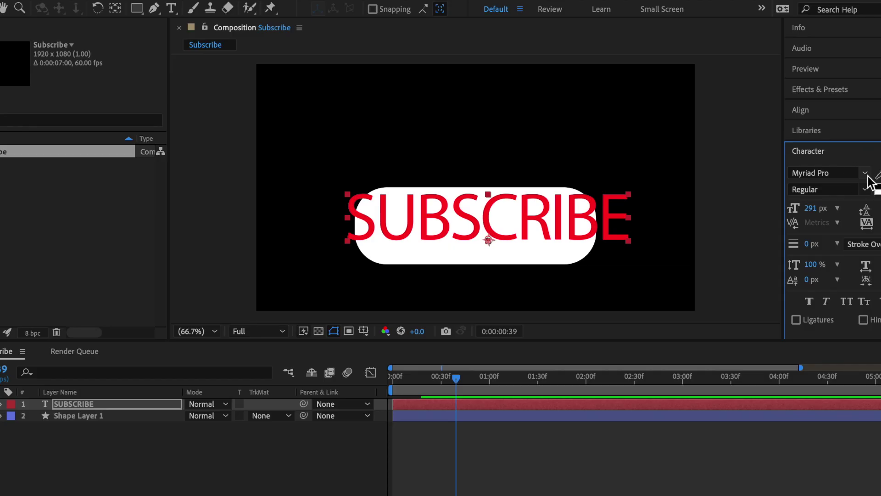
click(783, 136)
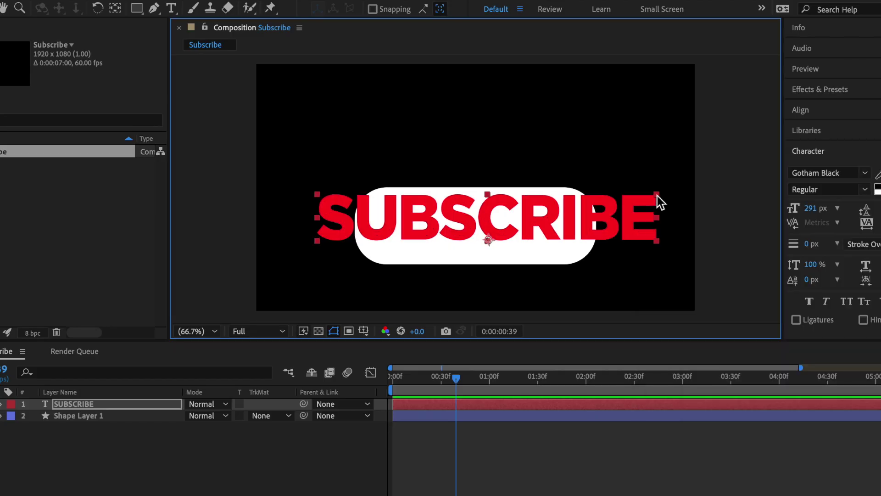
Scale the SUBSCRIBE text down to about 60 by 63% to fit the rectangle and center-align both layers to the selection
scroll(577, 216, up, 1)
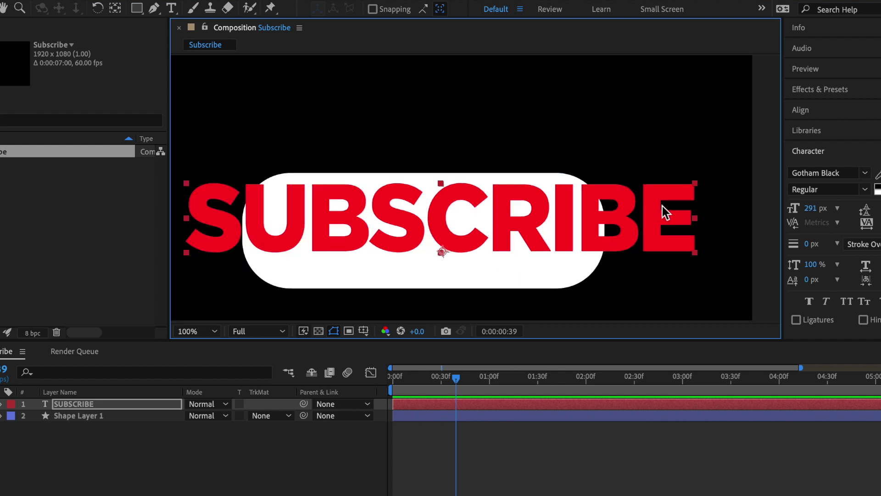
click(697, 191)
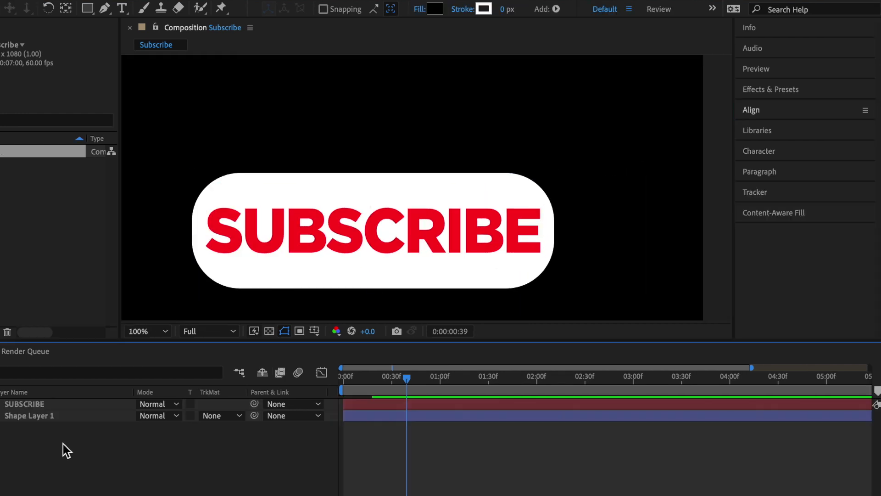
drag(63, 444, 59, 396)
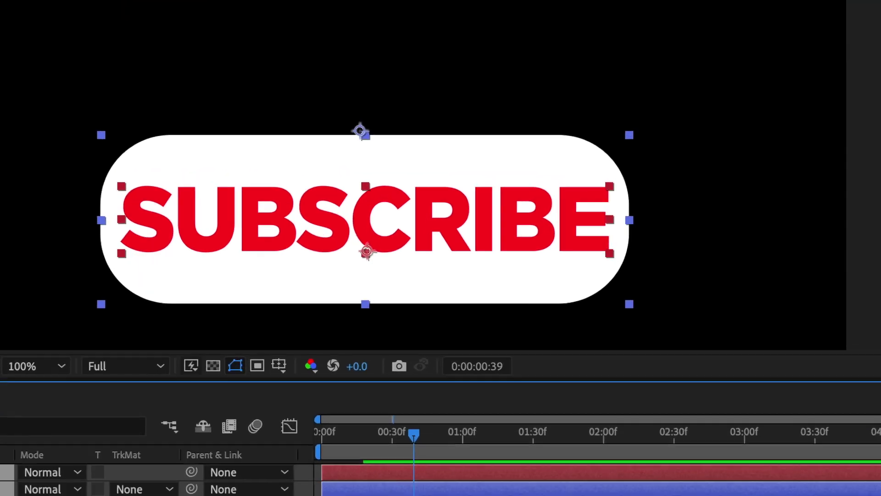
click(816, 103)
click(771, 147)
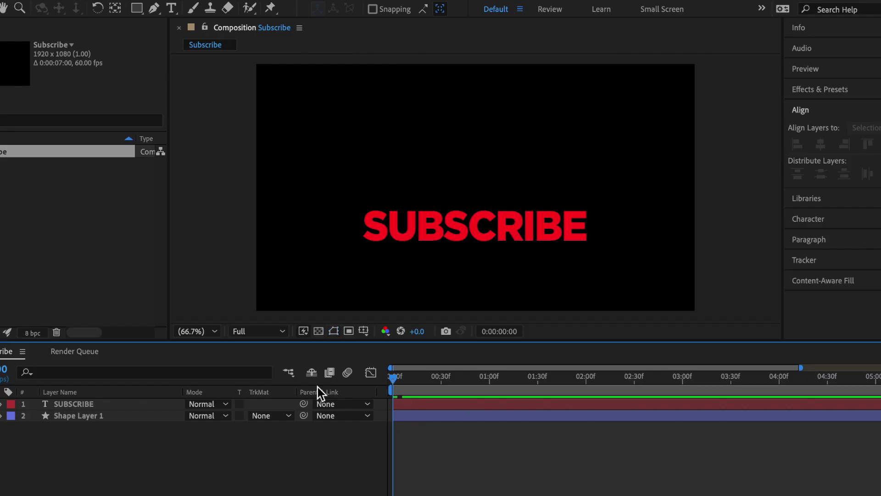
Preview the animation with the text and expand Shape Layer 1 down to Rectangle Path 1 to reveal its size keyframes
key(space)
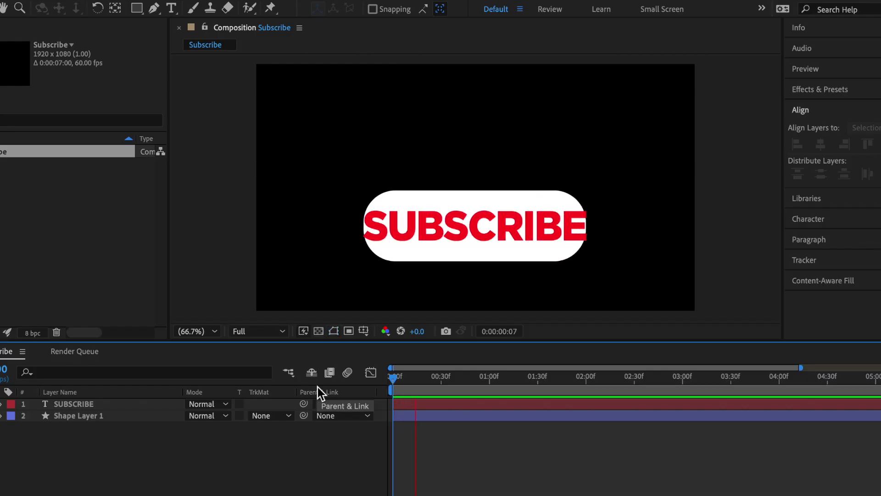
key(space)
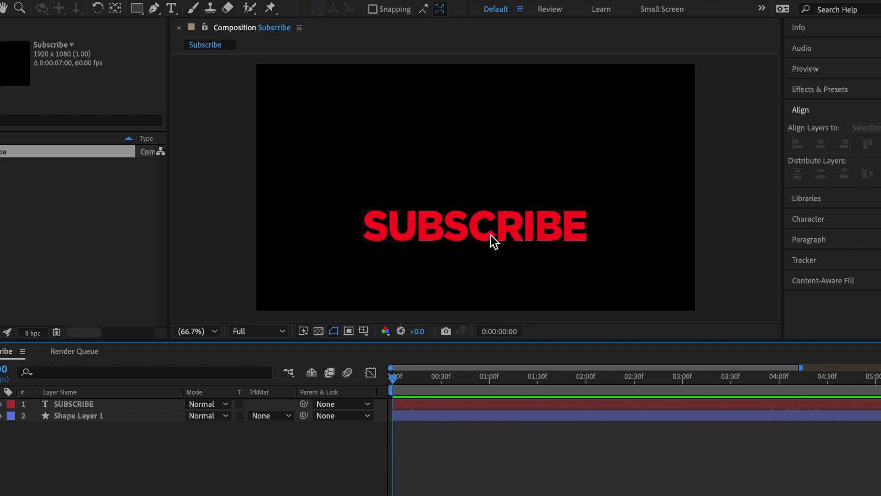
click(110, 419)
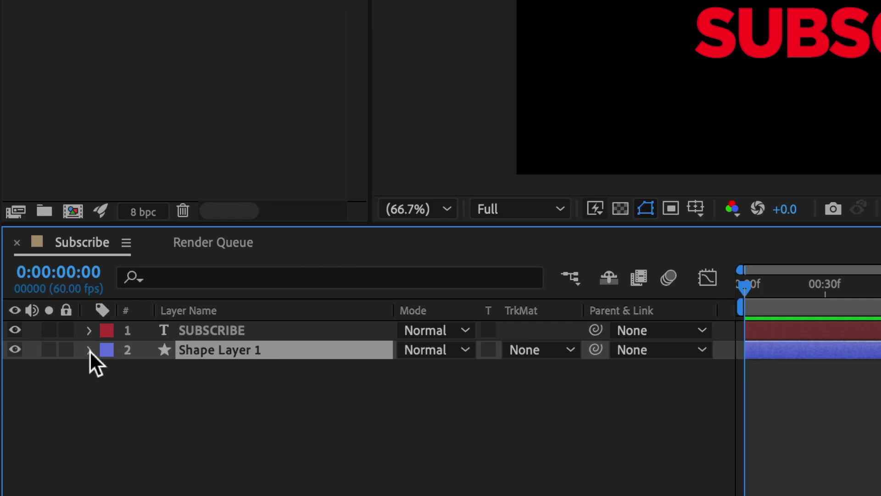
click(90, 351)
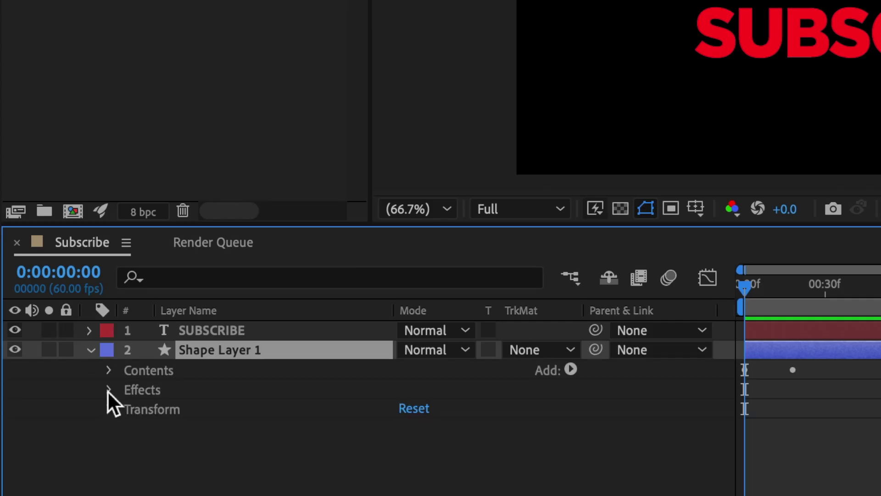
click(110, 372)
click(138, 395)
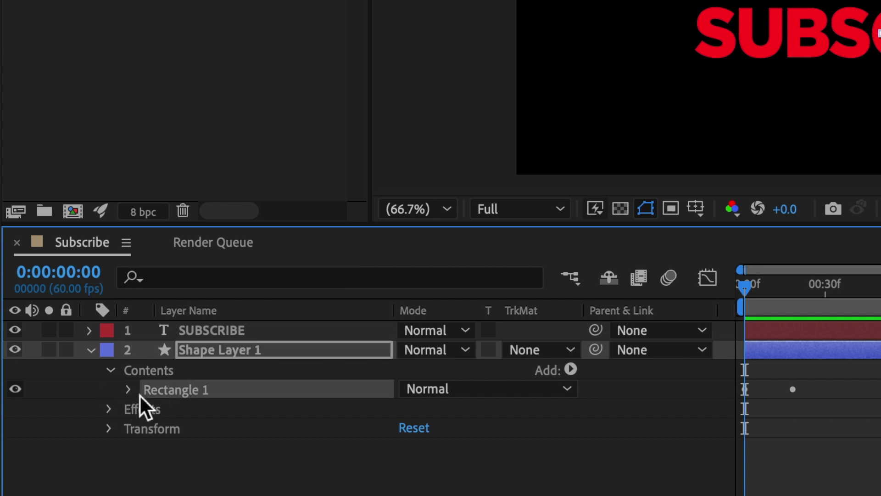
click(133, 391)
click(147, 409)
scroll(275, 436, down, 2)
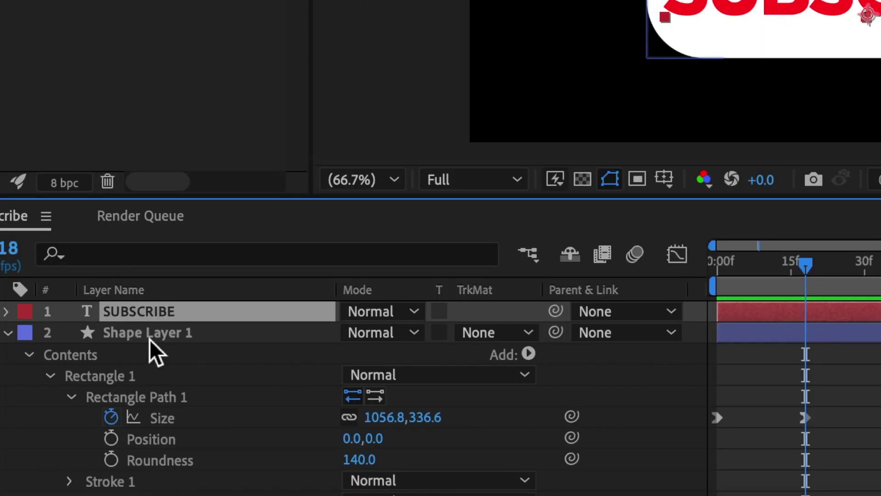
Animate the SUBSCRIBE layer's scale from 0% at the first frame to its full size at frame 18
key(s)
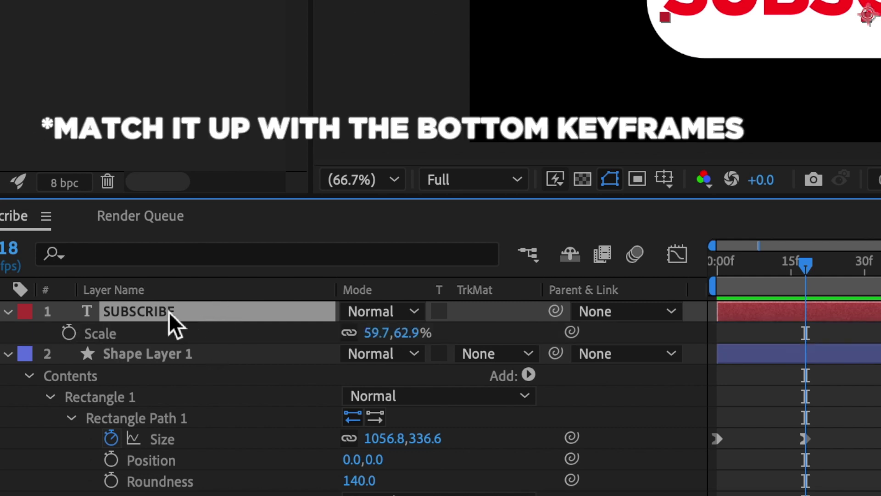
click(69, 333)
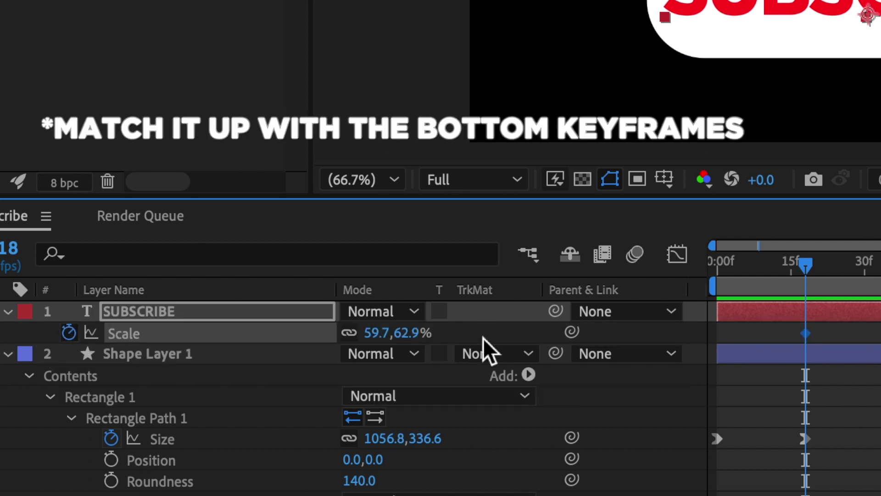
drag(808, 265, 600, 299)
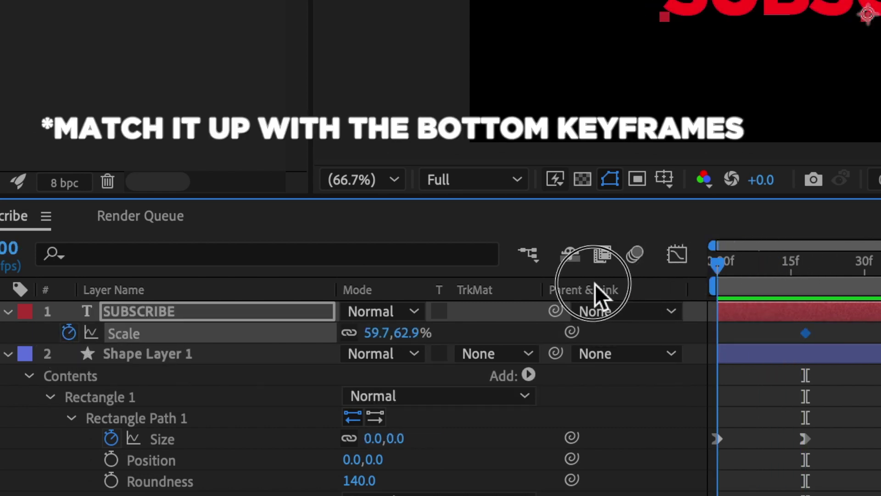
click(379, 333)
text(0)
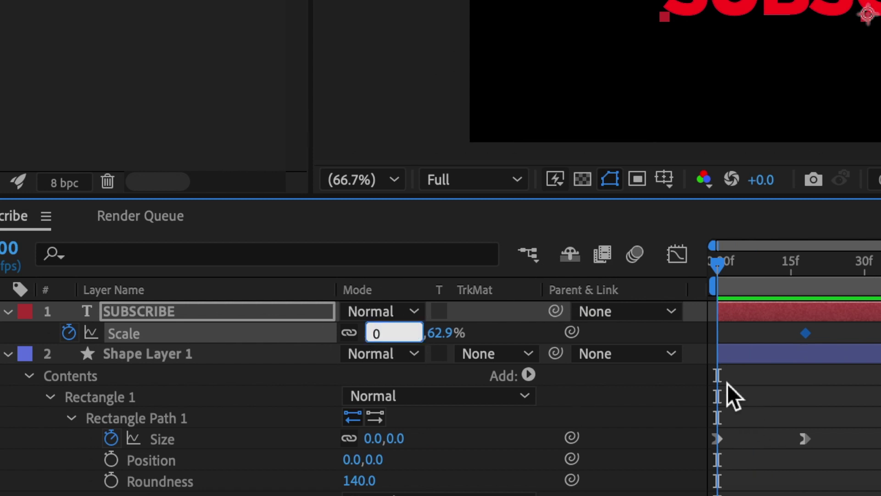
key(Return)
Apply Easy Ease In to both scale keyframes of the SUBSCRIBE layer
drag(462, 310, 358, 327)
right_click(365, 322)
mouse_move(547, 473)
click(679, 349)
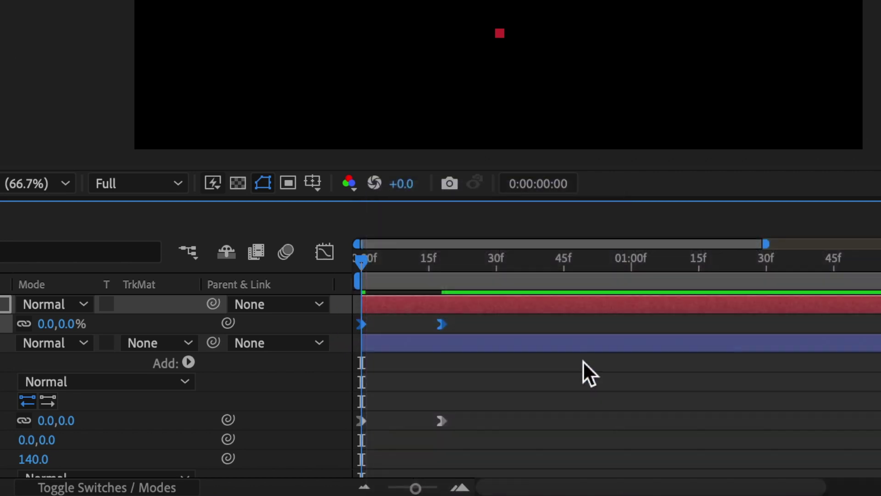
Lengthen the ending scale keyframe's ease-in handle in the Graph Editor, shift the first scale keyframe to frame 1 and preview
click(325, 252)
drag(449, 437, 399, 437)
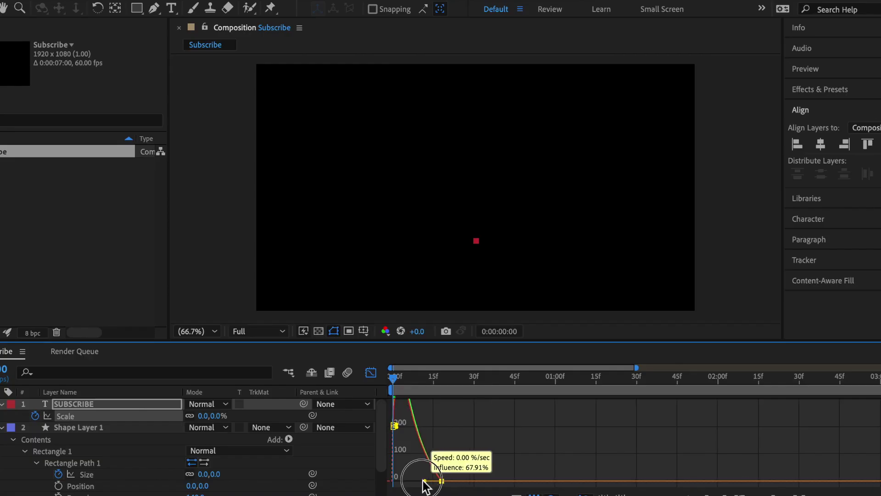
drag(412, 478, 411, 479)
click(370, 374)
click(430, 403)
key(space)
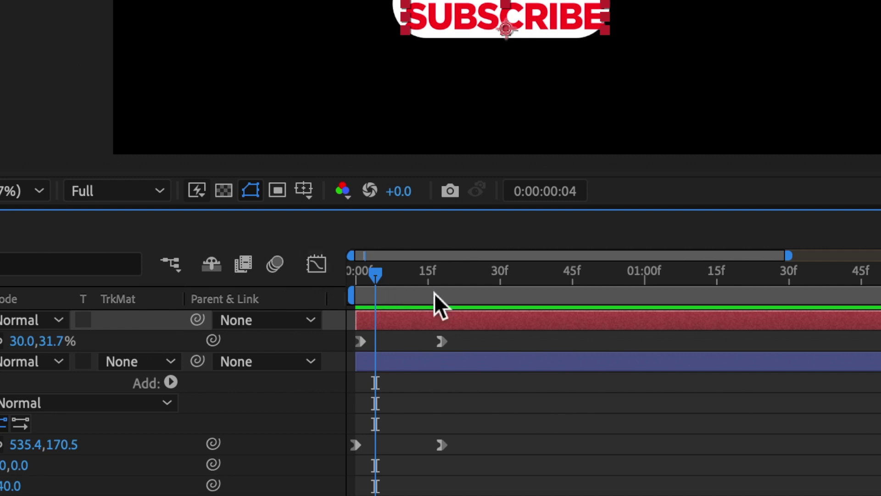
Readjust the ending scale keyframe's ease-in handle in the Graph Editor and preview the text growing with the rectangle
drag(483, 334, 320, 298)
click(312, 268)
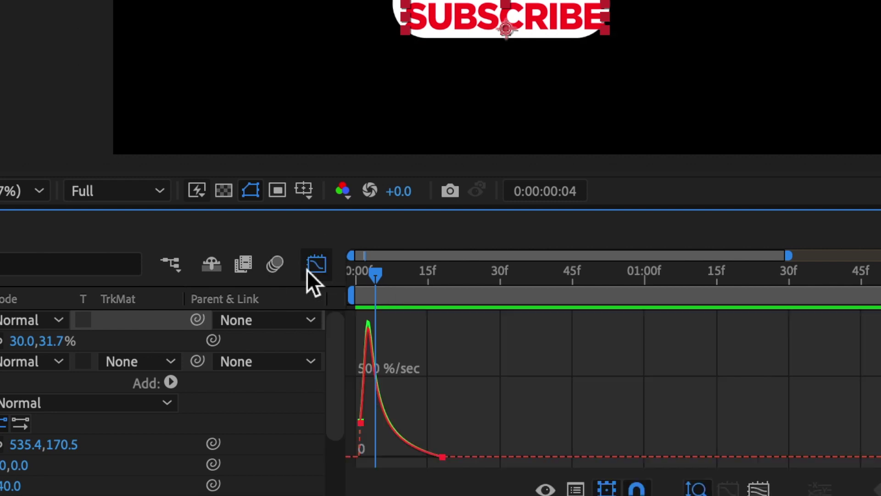
drag(427, 456, 406, 457)
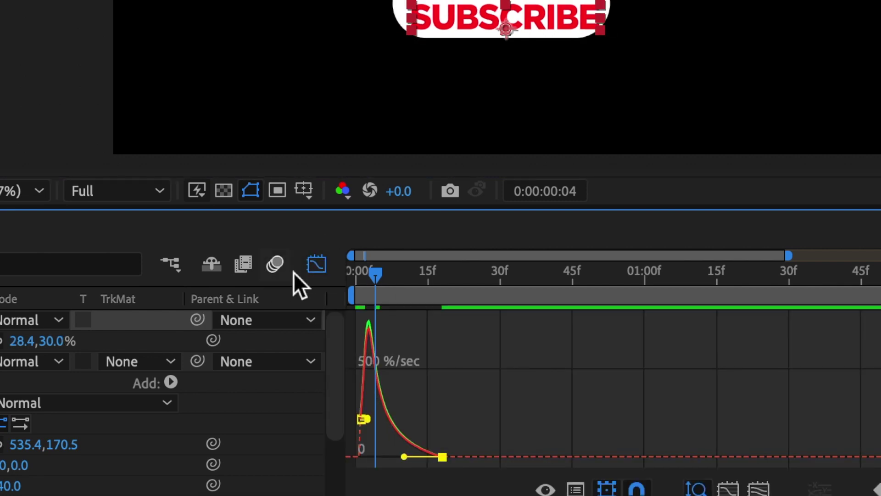
click(316, 264)
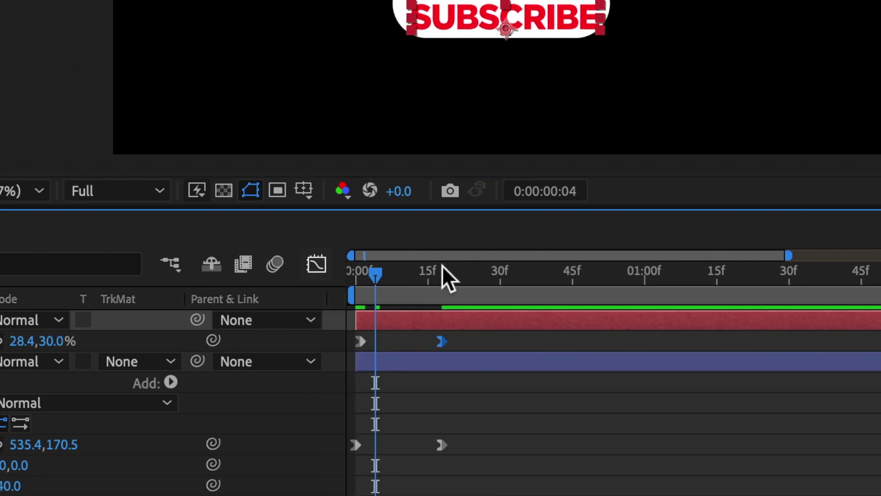
drag(409, 278, 368, 287)
key(space)
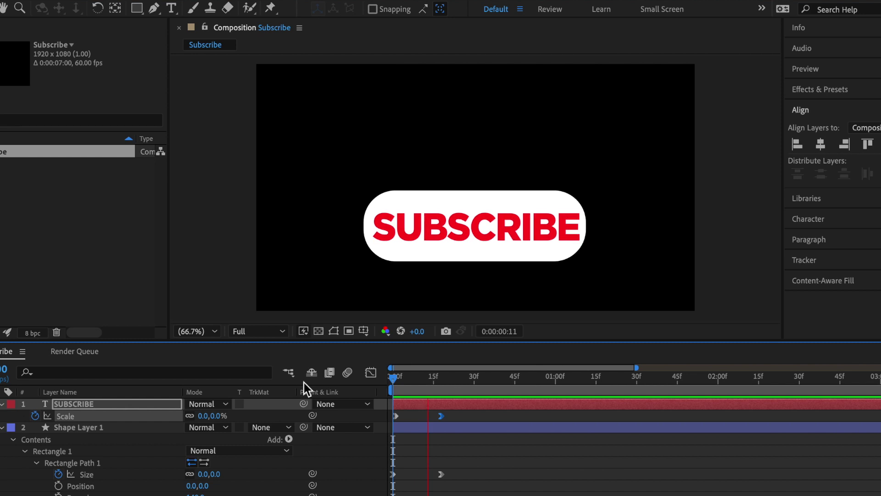
drag(493, 376, 380, 434)
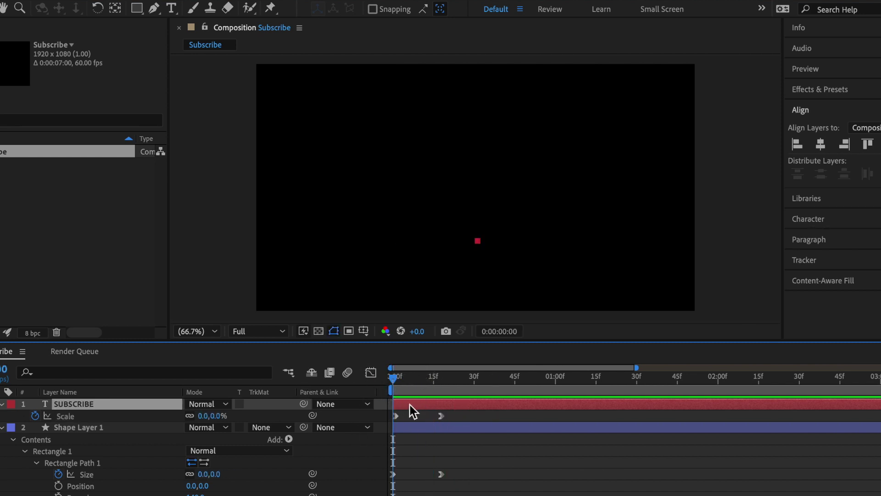
Scale the arrow PNG layer to 30% at frame 24 and move it just below the visible frame, at about 1620, 1269
mouse_move(469, 376)
mouse_down()
mouse_move(476, 378)
mouse_move(436, 381)
mouse_move(460, 382)
mouse_up()
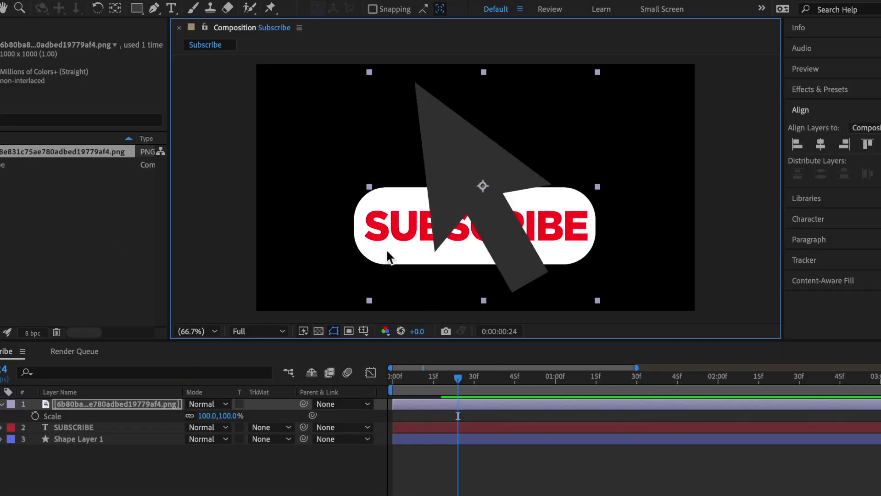
click(149, 409)
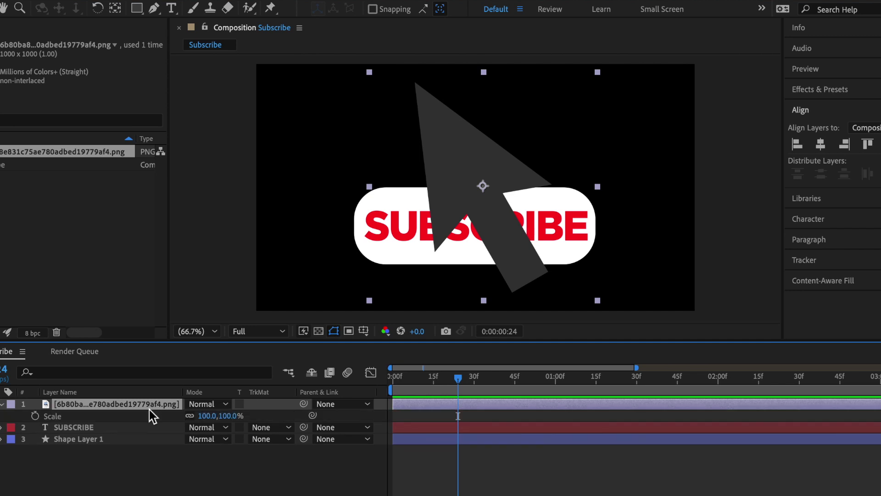
click(207, 415)
text(30)
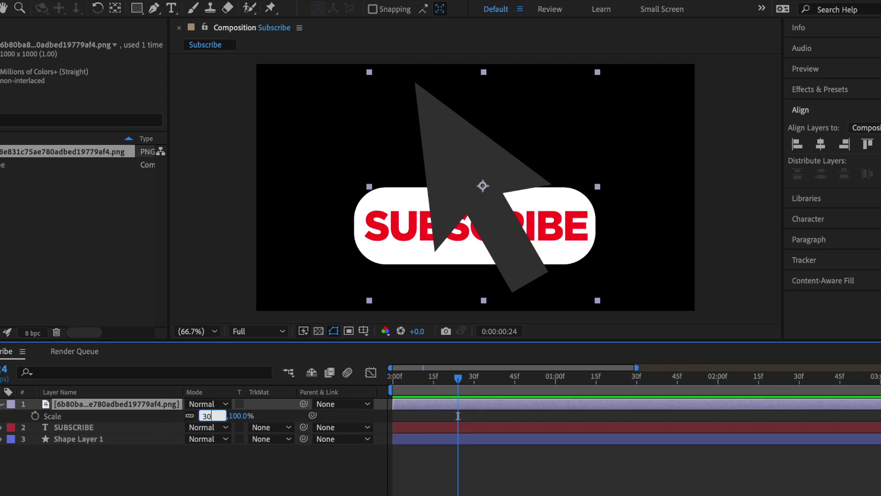
click(561, 272)
drag(561, 272, 610, 353)
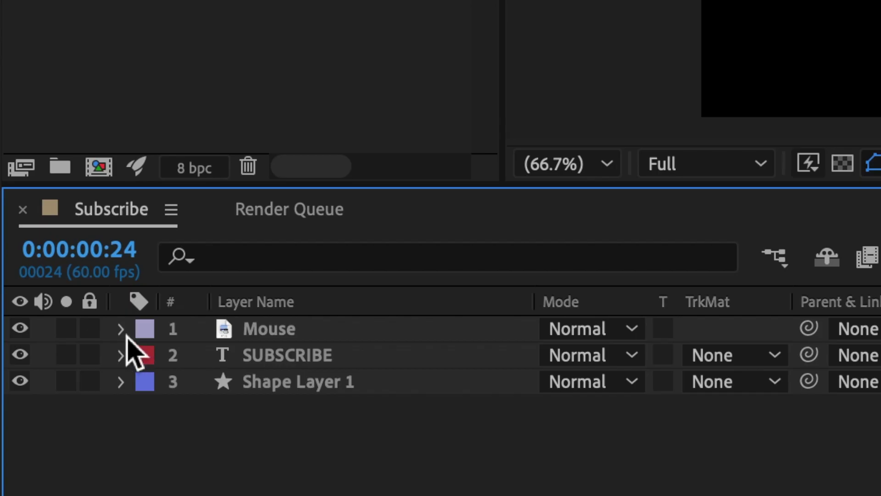
Rename the arrow layer as Mouse, show its transform properties and add a Position keyframe at frame 34
click(123, 330)
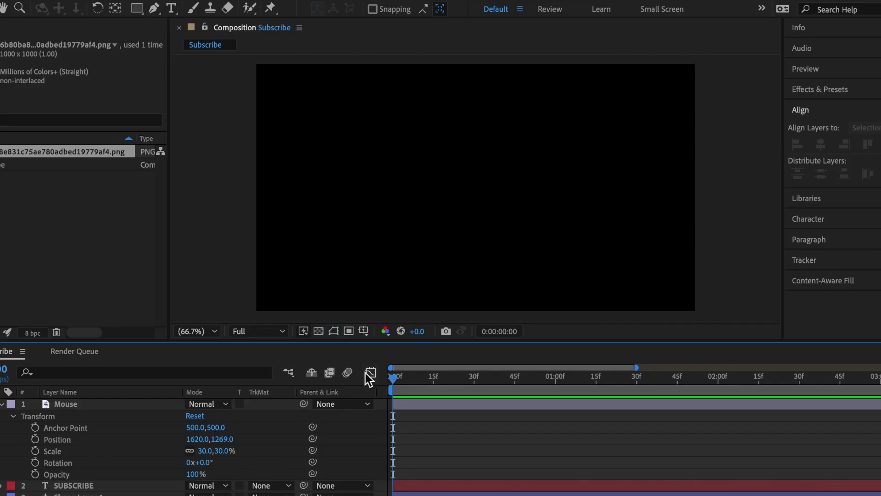
click(495, 378)
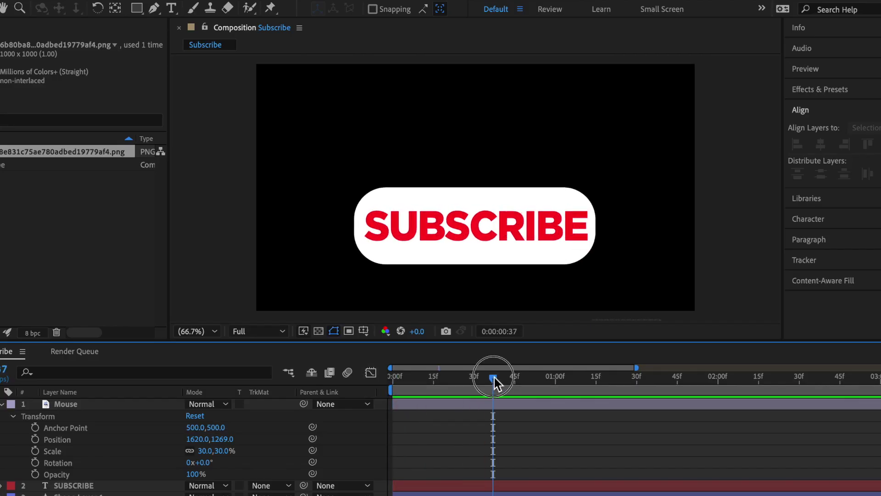
drag(494, 377, 486, 377)
click(35, 440)
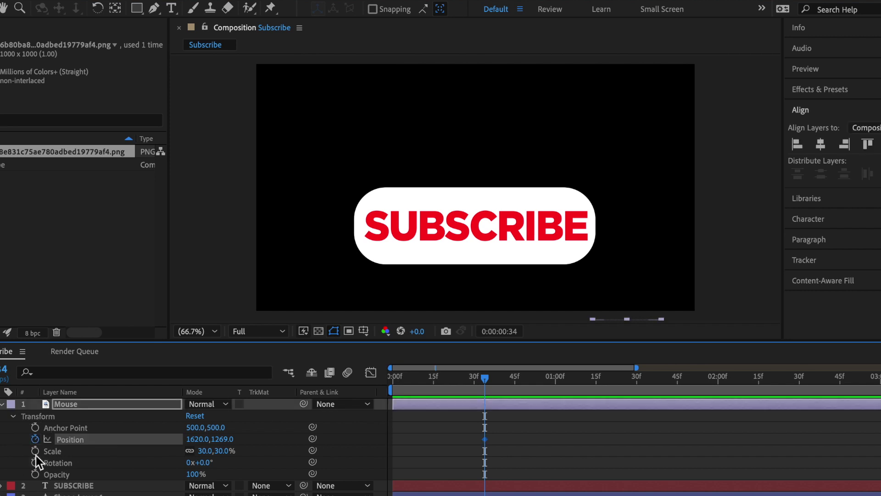
Add Scale and Rotation keyframes to the arrow at frame 34, then move it onto the button's lower-right edge, about 1344, 881, at frame 42
click(35, 450)
click(34, 462)
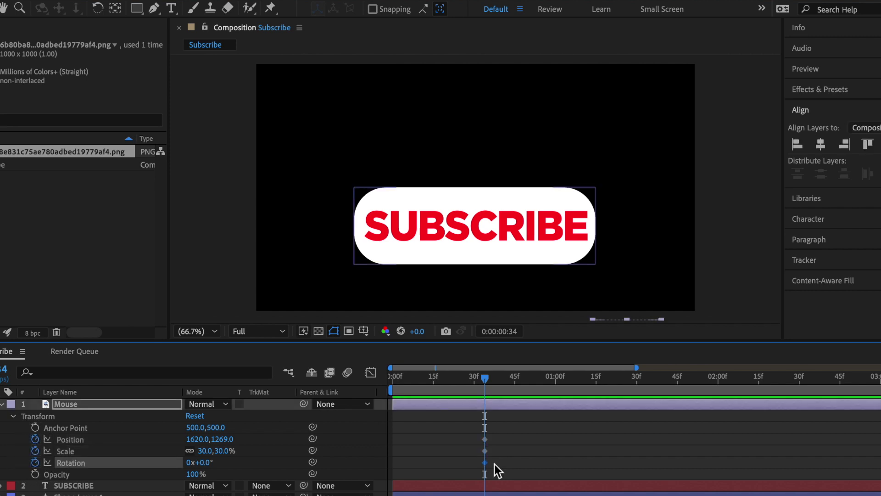
drag(491, 381, 511, 381)
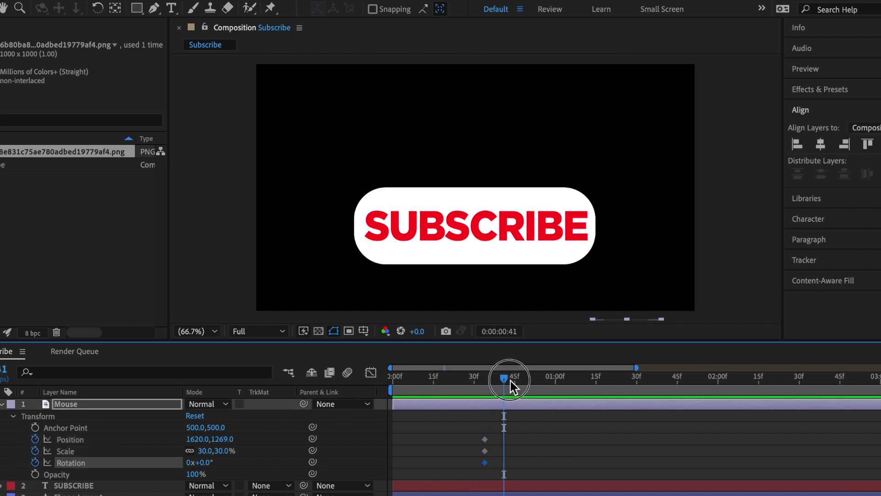
key(comma)
key(alt+shift+p)
drag(587, 292, 545, 246)
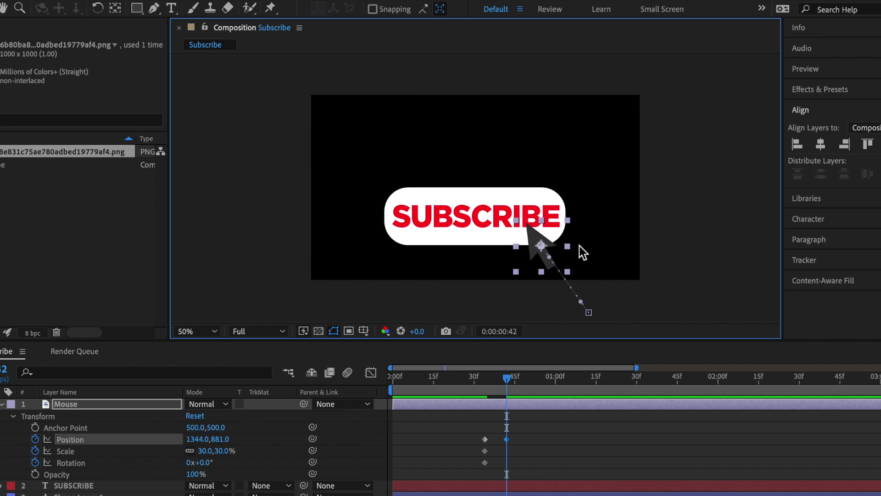
key(space)
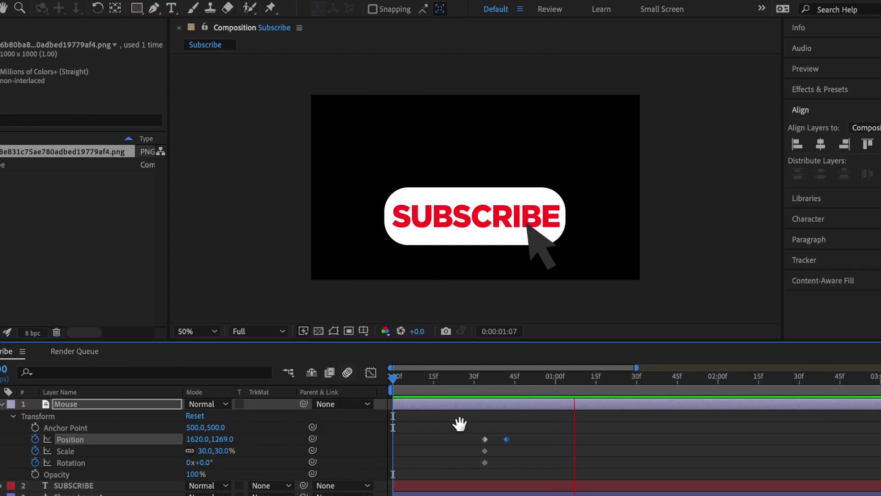
Apply Easy Ease In to the Mouse layer's Position, Scale and Rotation keyframes and delete the Rotation keyframe
drag(457, 421, 526, 478)
right_click(199, 337)
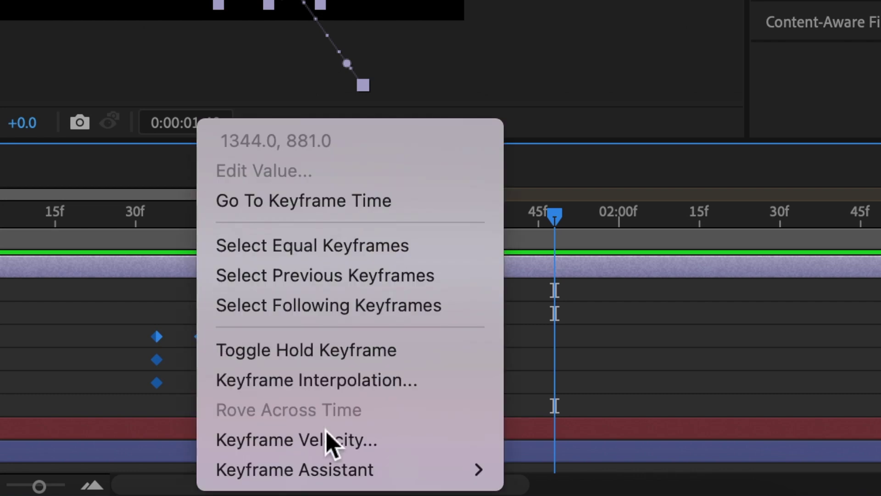
mouse_move(459, 469)
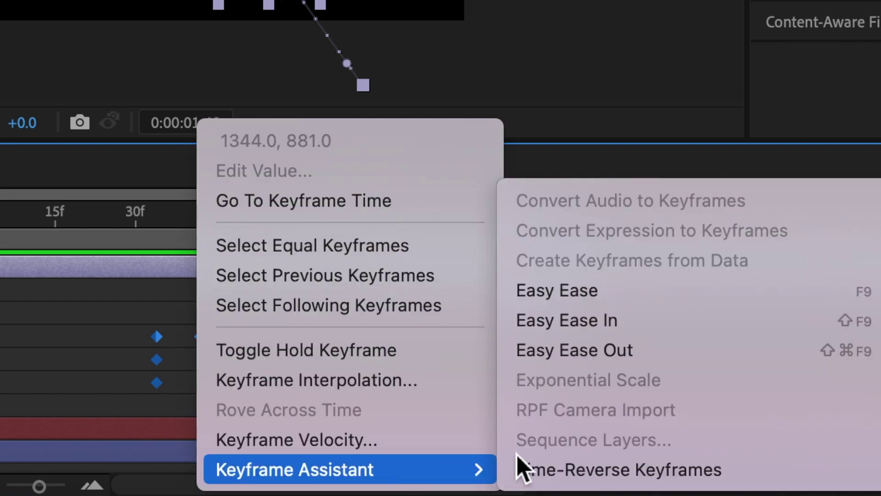
click(555, 327)
click(551, 461)
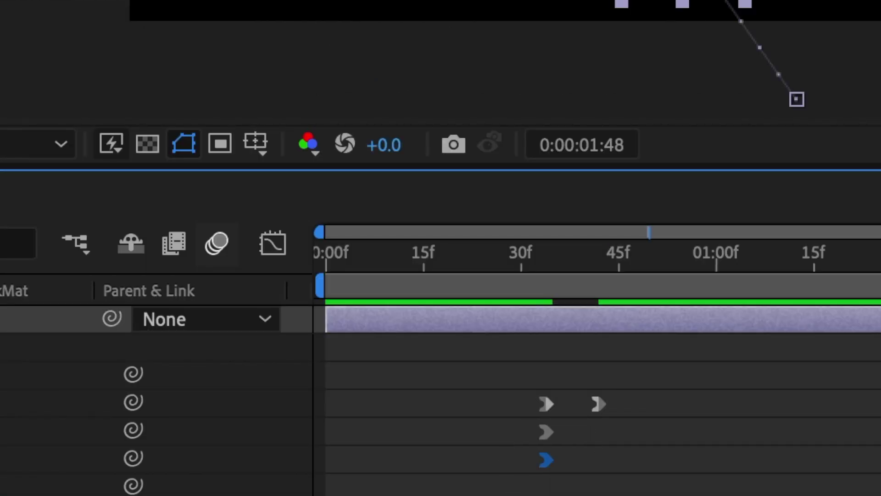
key(Delete)
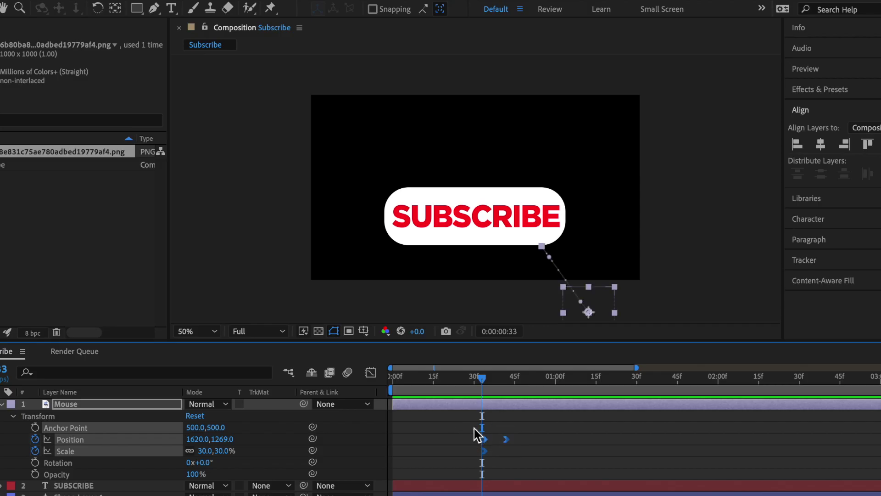
Adjust the easing of the arrow's Position keyframes in the Graph Editor and review its entrance from frame 33
click(371, 372)
mouse_move(492, 480)
mouse_down()
mouse_move(505, 483)
mouse_move(491, 480)
mouse_up()
click(372, 372)
click(498, 382)
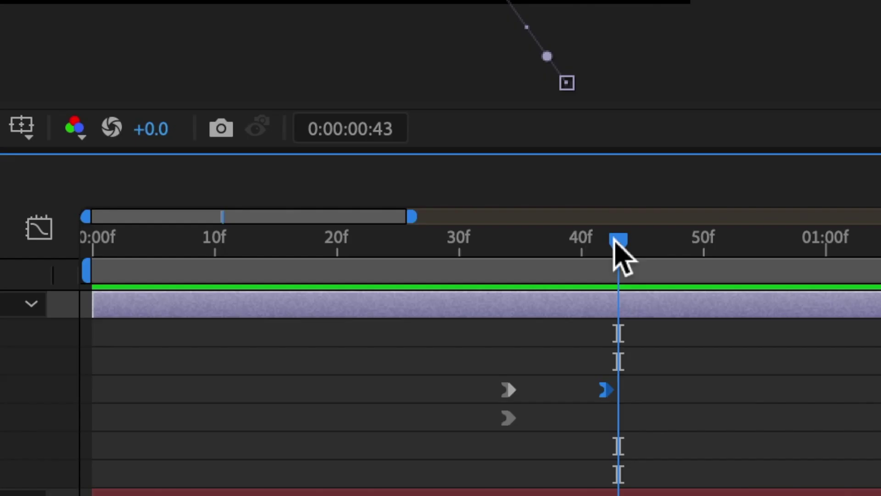
Keyframe the arrow's Scale for a click effect: 30% at frame 47, 22% at frame 50 and 30% at frame 53
drag(616, 241, 669, 243)
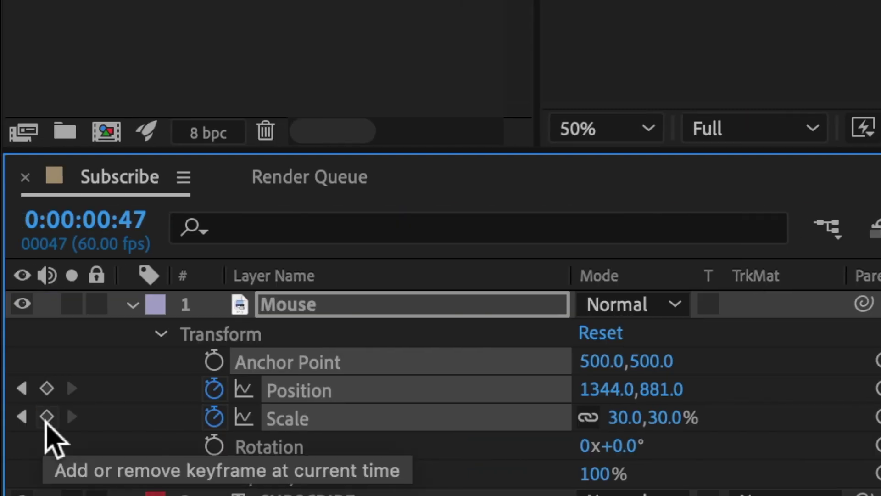
click(46, 418)
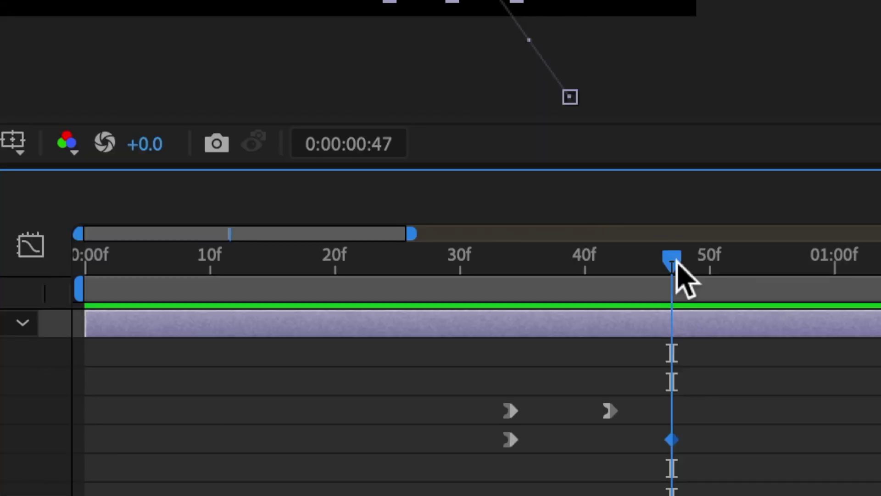
drag(677, 259, 697, 266)
click(478, 429)
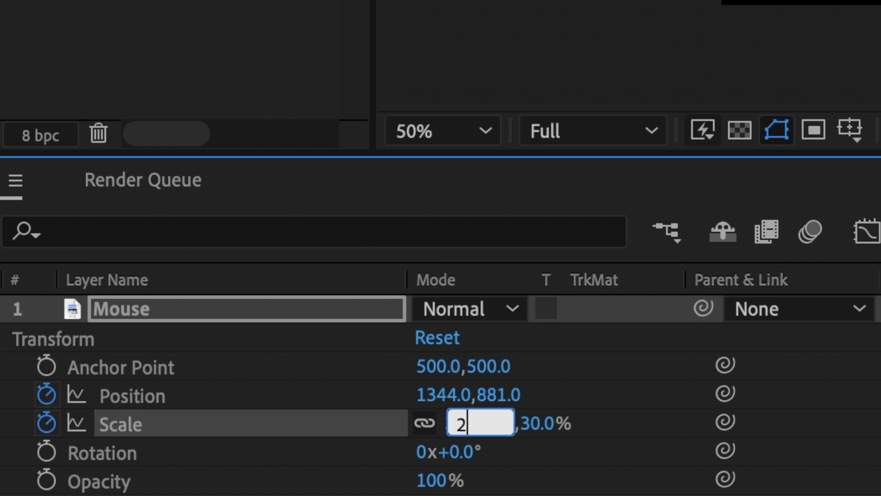
drag(753, 242, 778, 239)
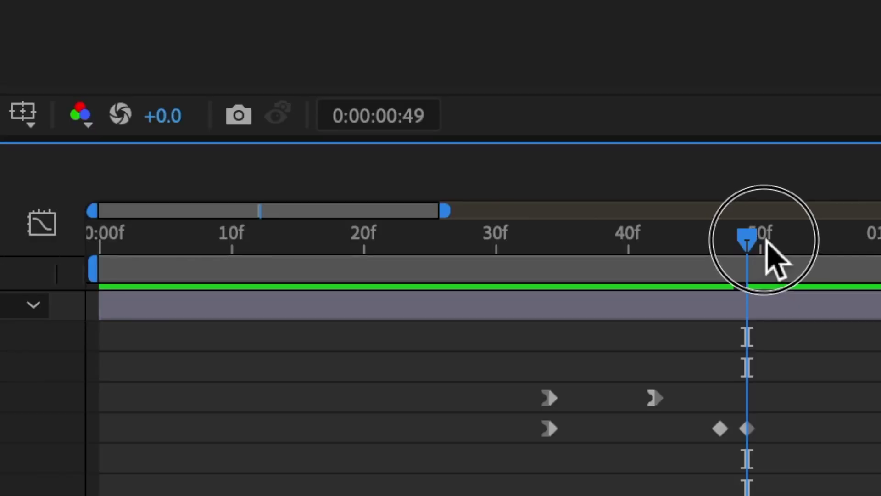
click(466, 421)
text(30.0)
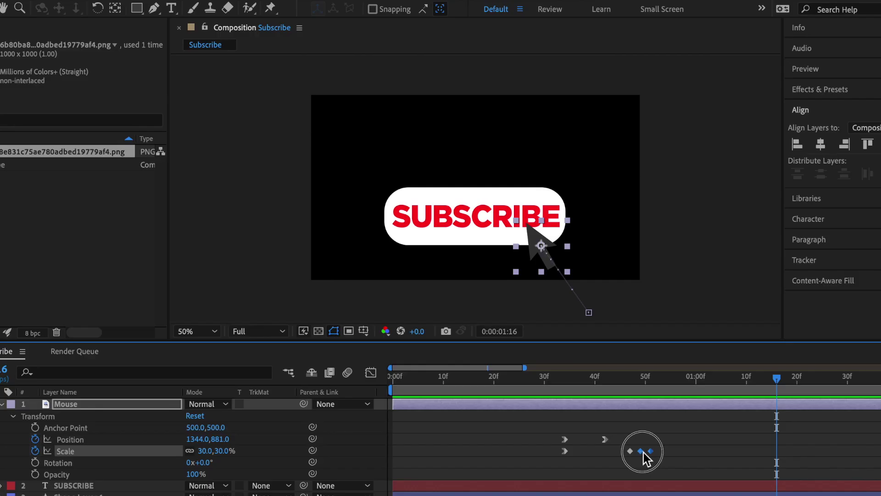
click(668, 461)
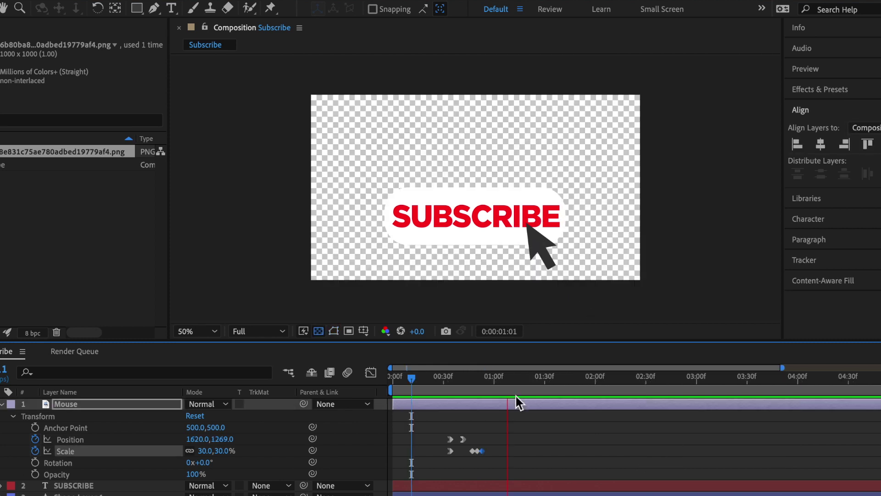
click(481, 388)
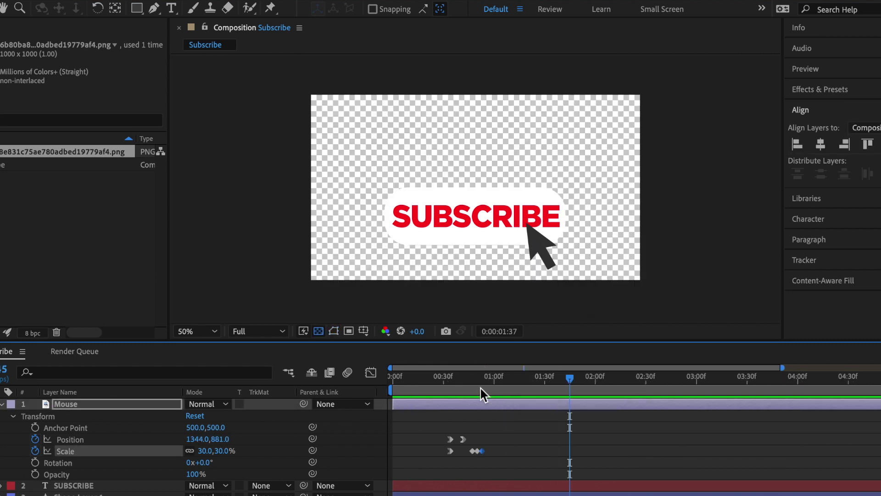
Add a Position keyframe for the arrow at frame 59, move it below the visible frame at 1:05 and review the motion
click(507, 376)
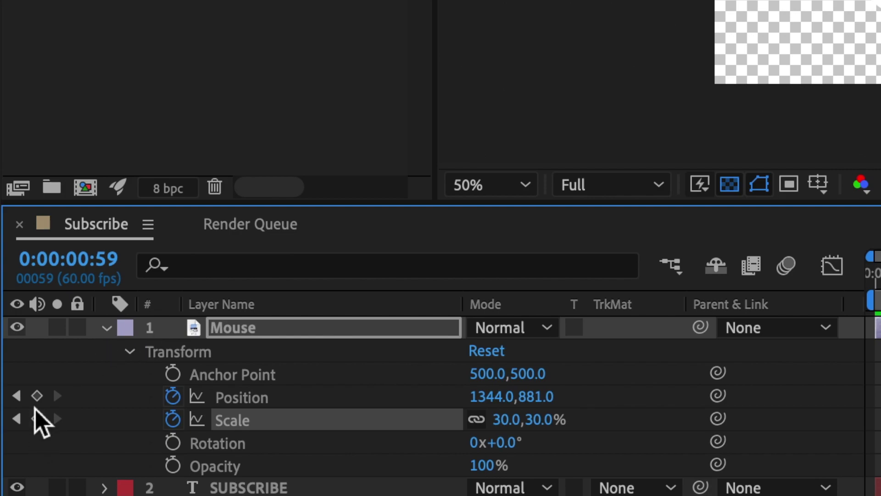
click(37, 395)
drag(507, 380, 509, 385)
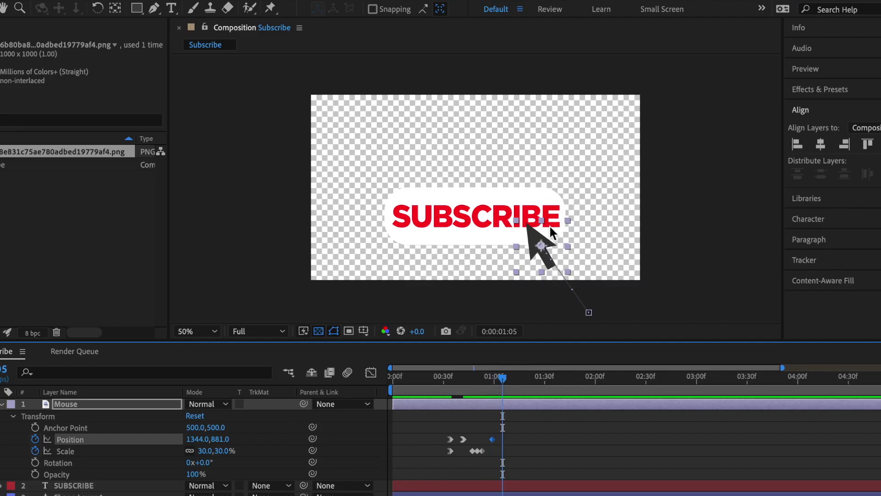
drag(532, 232, 492, 300)
click(454, 382)
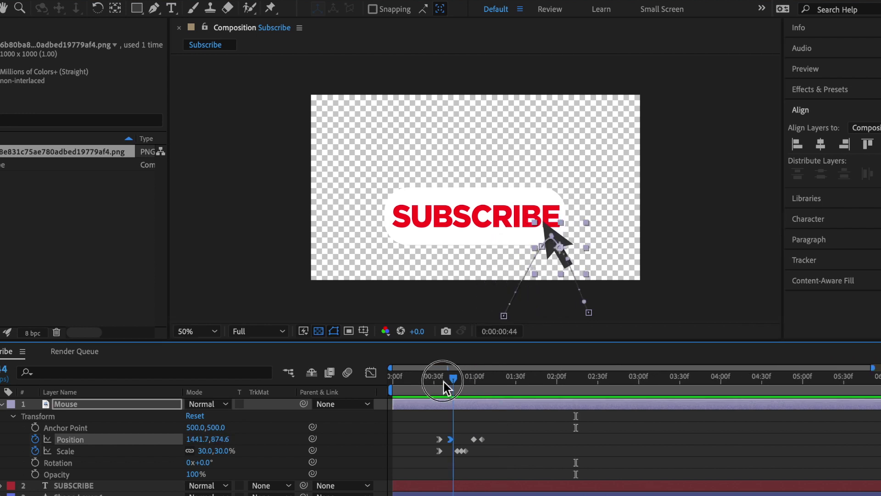
click(439, 381)
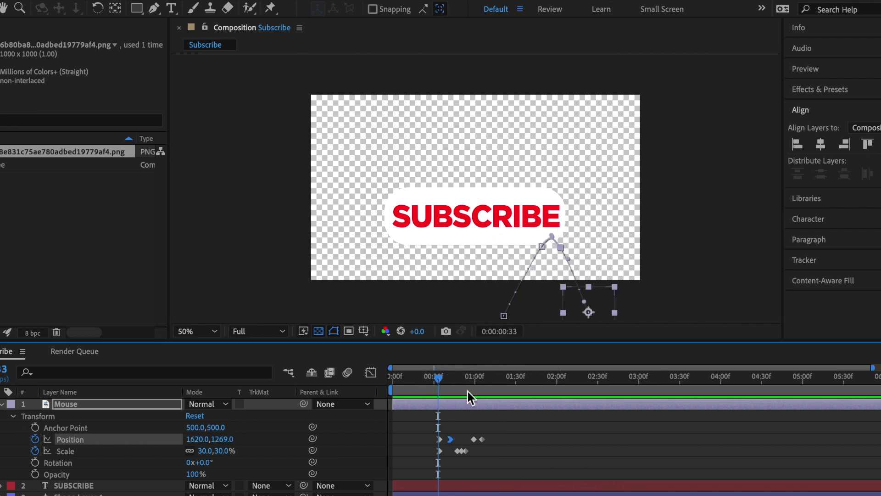
drag(439, 381, 462, 385)
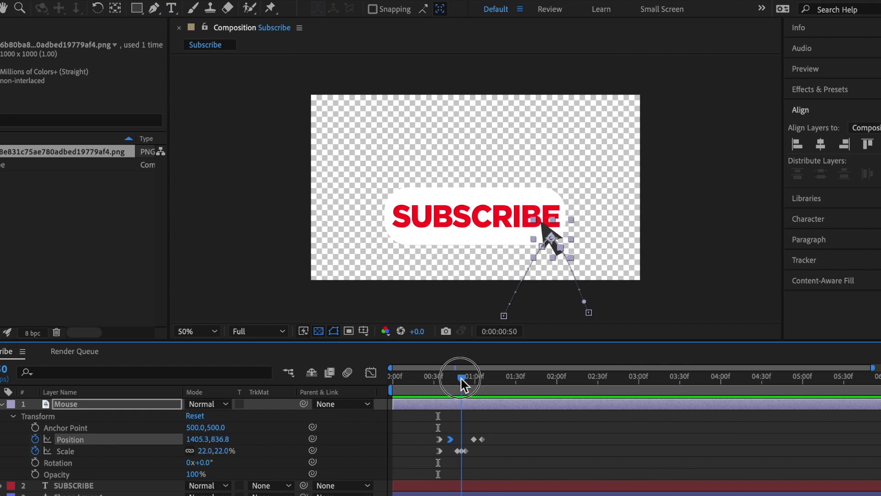
Collapse the Mouse layer, show the SUBSCRIBE layer's text properties and add a Source Text keyframe at frame 47
click(69, 403)
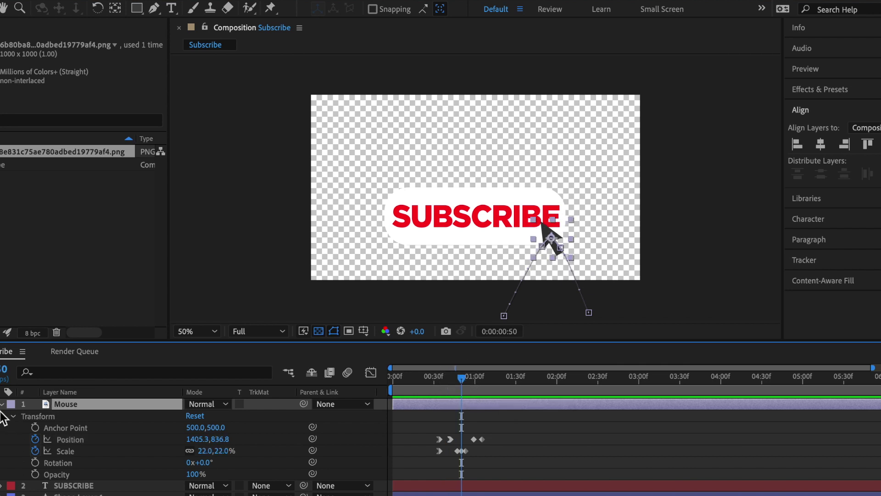
click(1, 404)
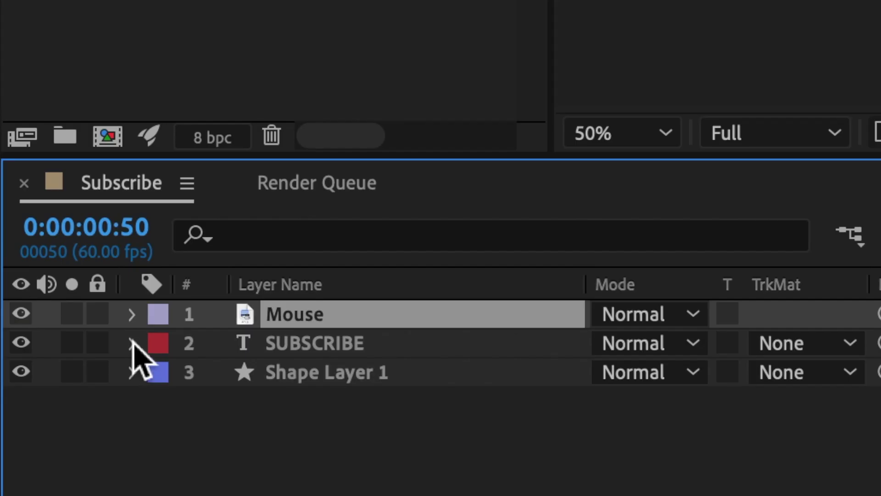
click(131, 344)
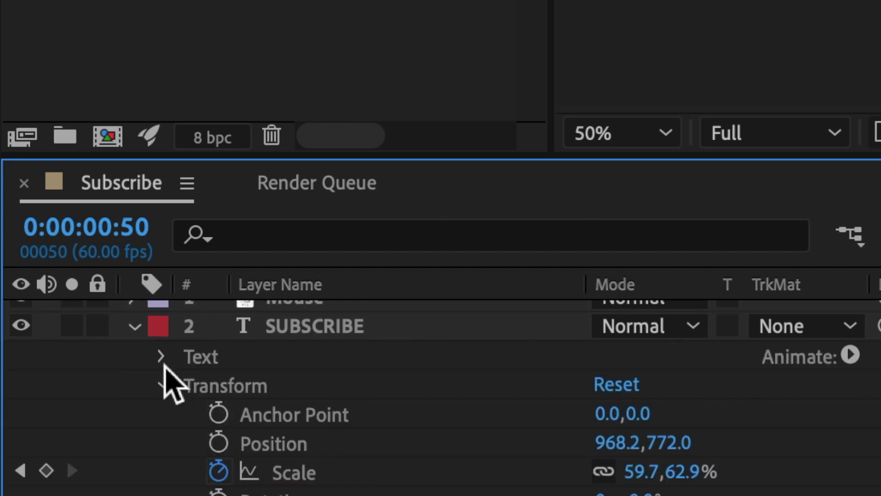
click(166, 386)
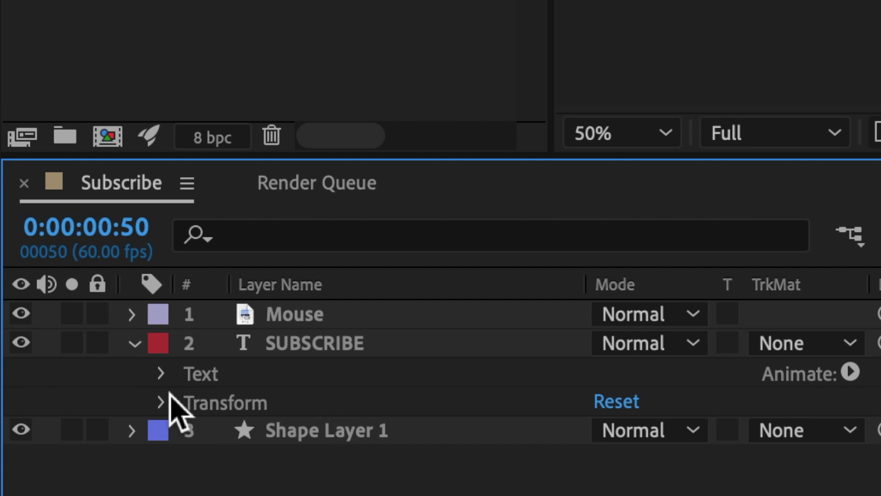
click(161, 374)
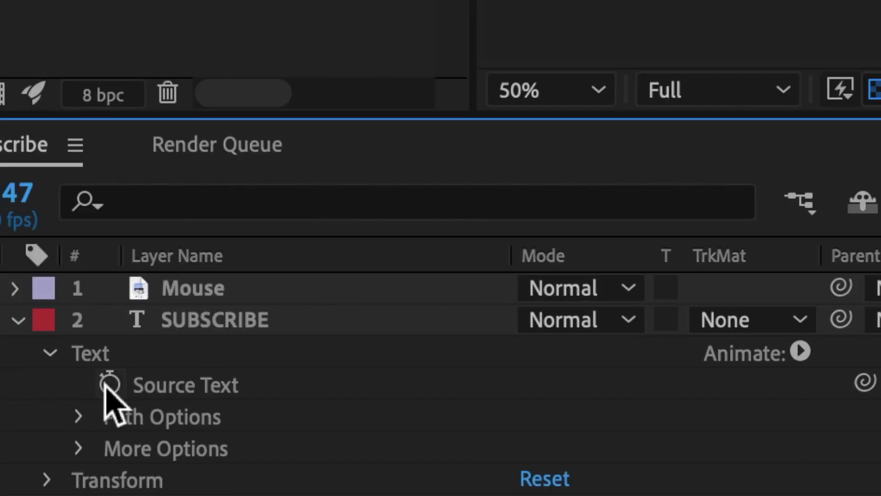
click(109, 383)
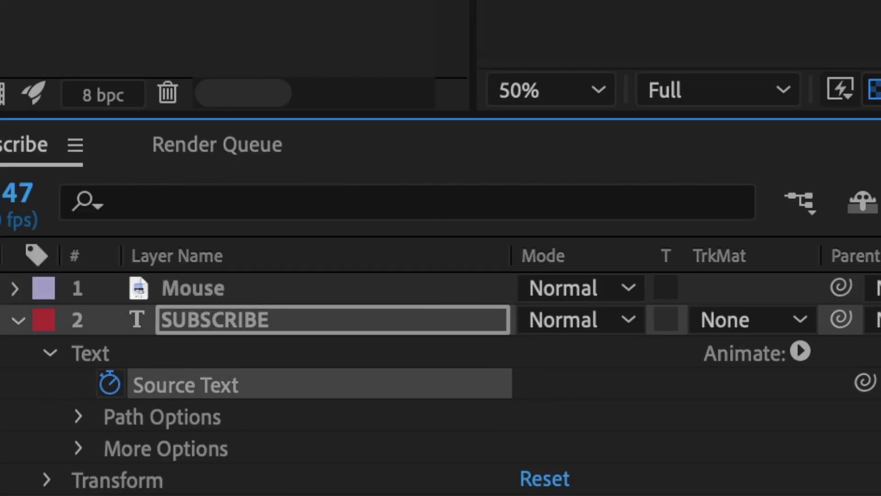
Show the Mouse layer's Scale keyframes for reference and shift the Source Text keyframe to frame 48
click(294, 291)
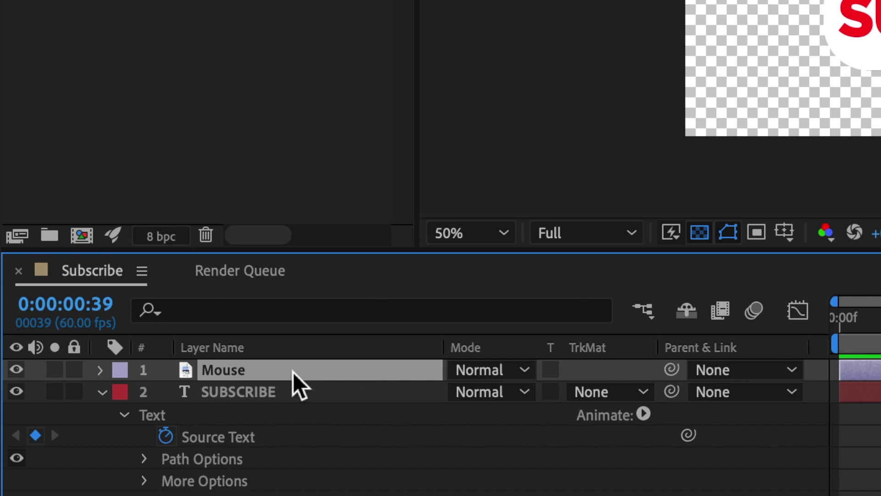
key(s)
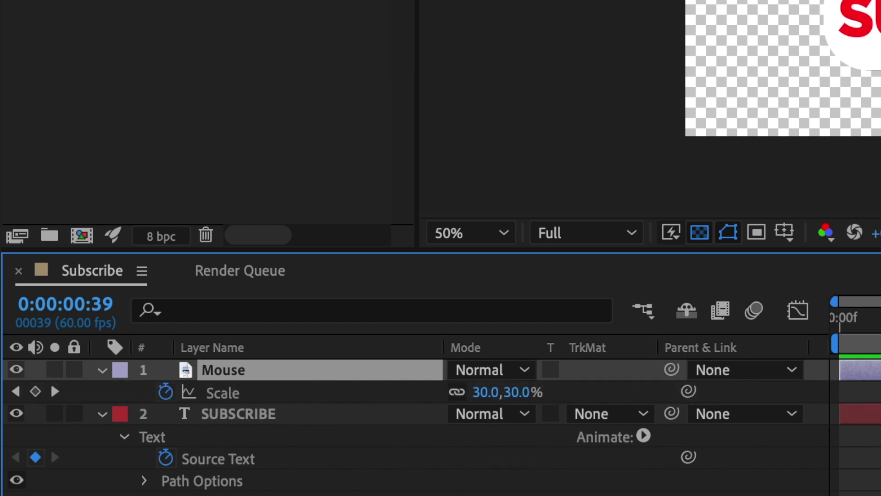
key(=)
key(=)
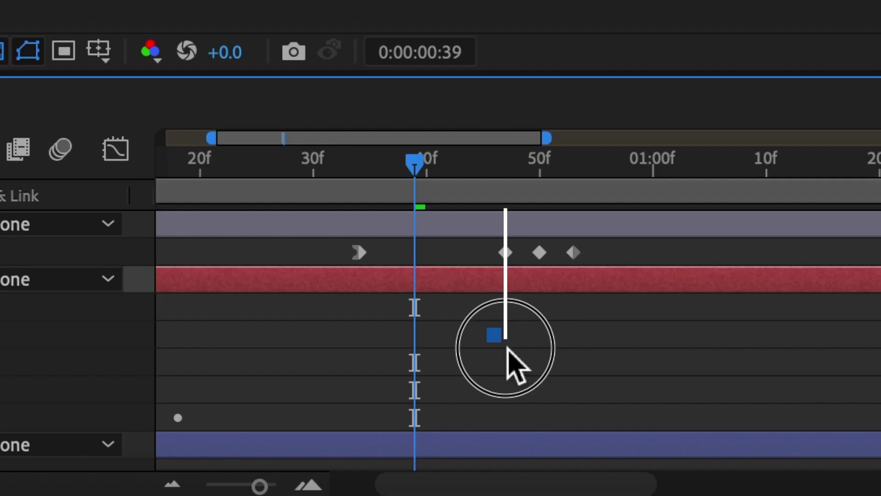
drag(508, 350, 517, 349)
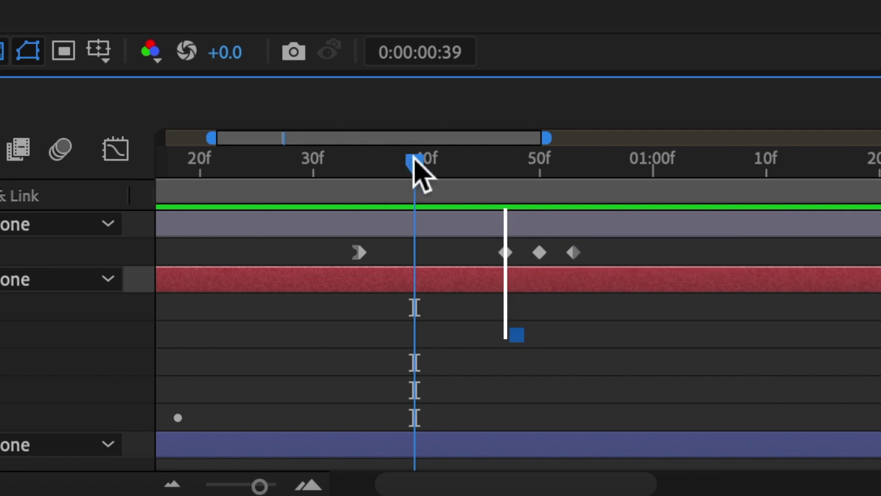
Change the text to SUBSCRIBED at frame 50 by adding a D at the end of the word
drag(415, 164, 544, 193)
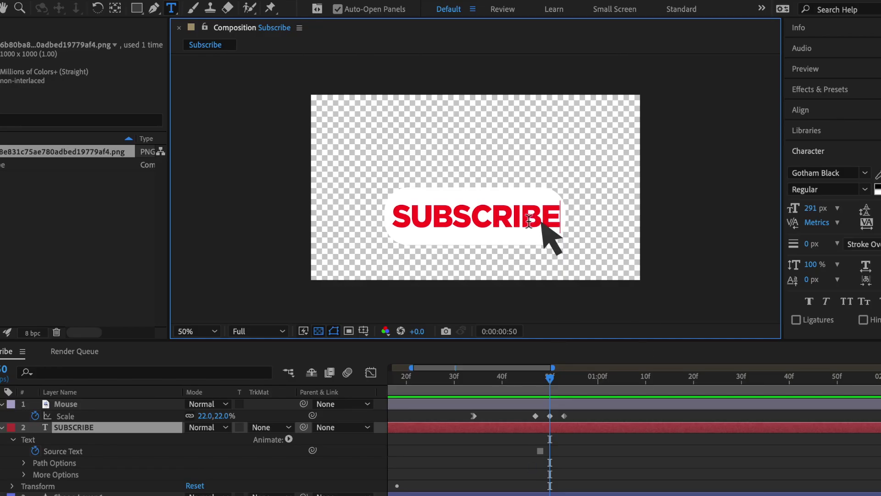
double_click(556, 221)
click(563, 220)
text(D)
Add a Scale keyframe to the text layer at frame 48 and set its scale to 50% at frame 50
click(542, 376)
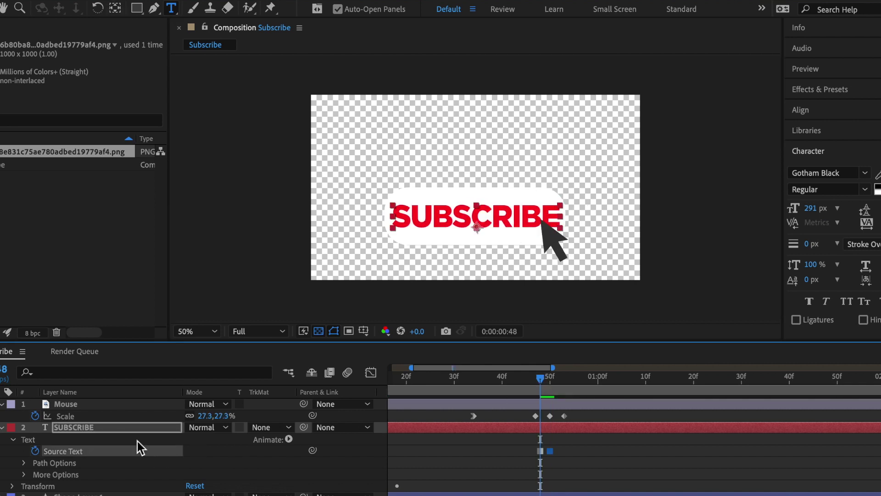
click(137, 428)
key(s)
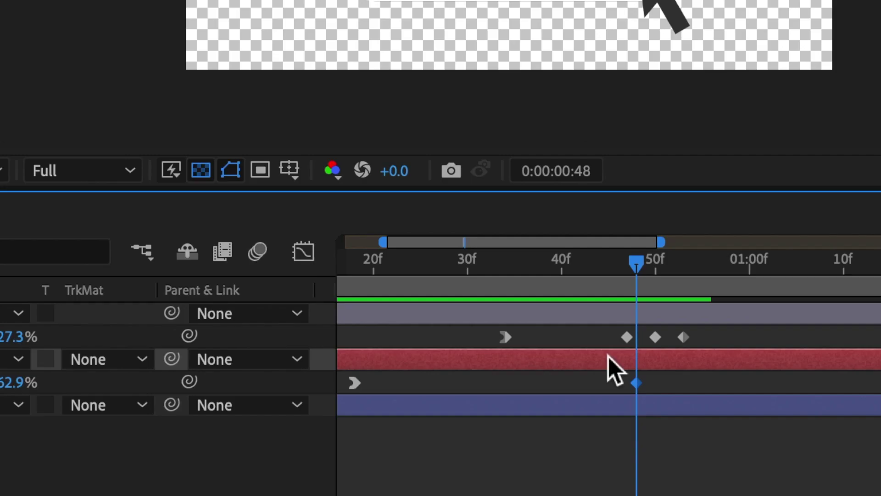
drag(639, 262, 659, 270)
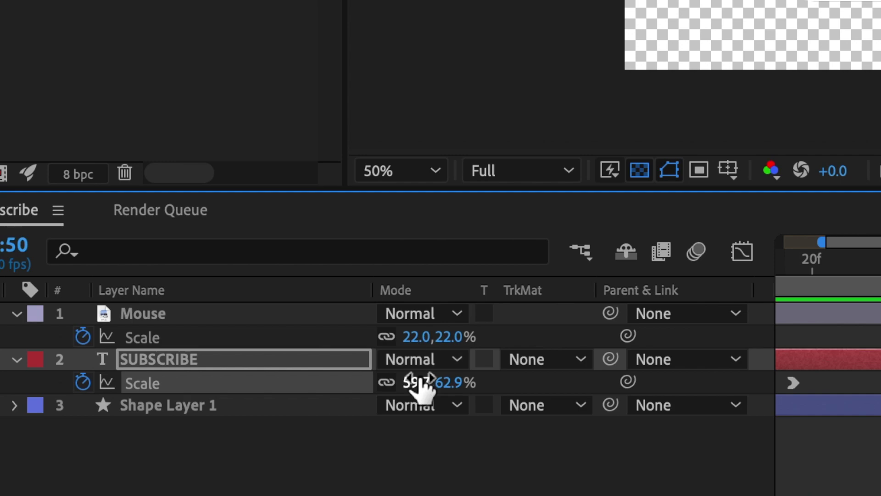
click(134, 377)
text(50)
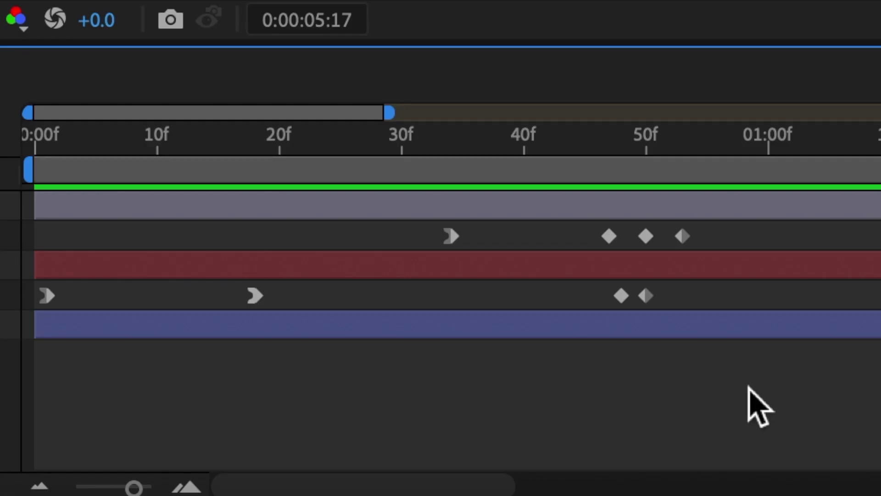
Apply Easy Ease to the Mouse Scale keyframes at frames 47 to 53 and the text Scale keyframes at frames 48 and 50
drag(734, 387, 610, 236)
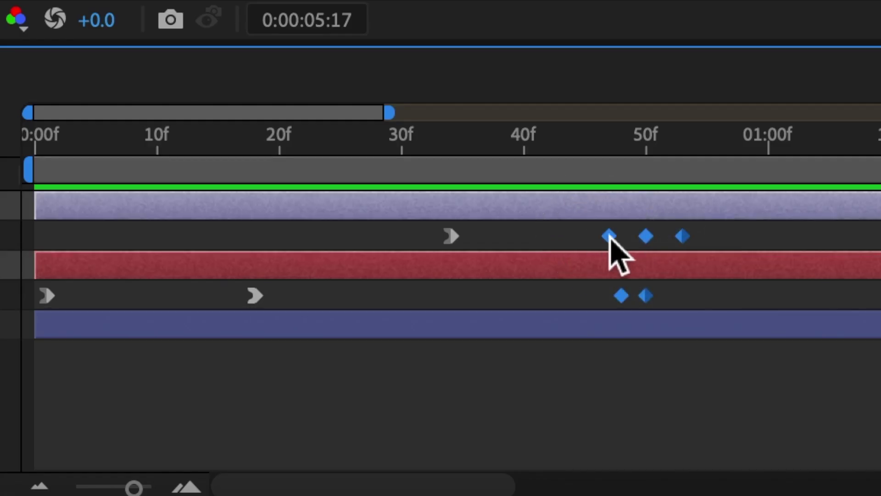
right_click(614, 237)
mouse_move(763, 482)
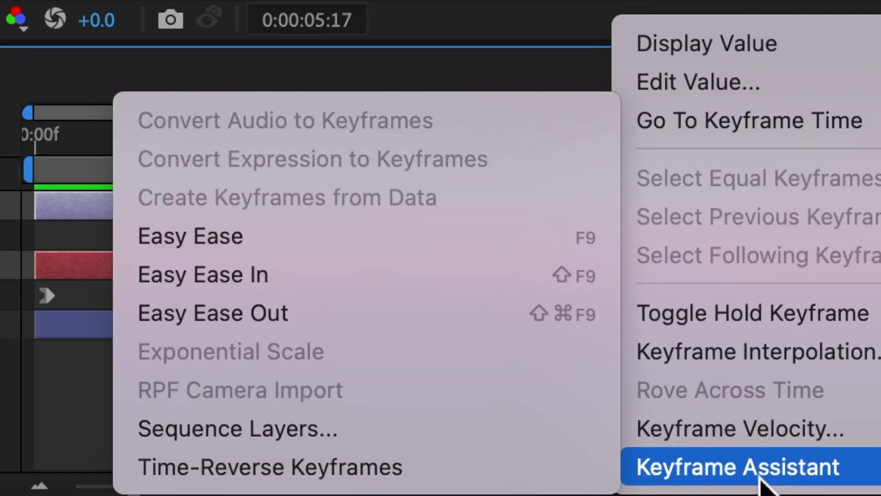
click(333, 246)
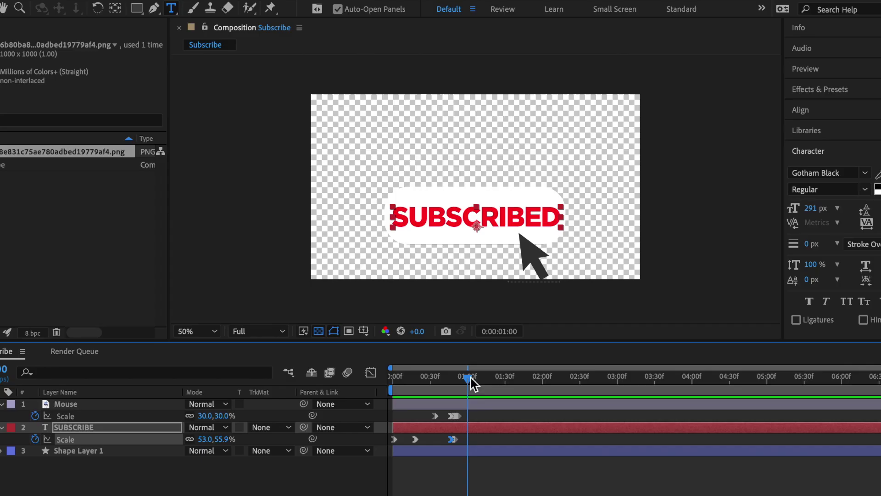
Add a null object to the composition and move the current time to about 0:00:01:05
drag(494, 379, 497, 378)
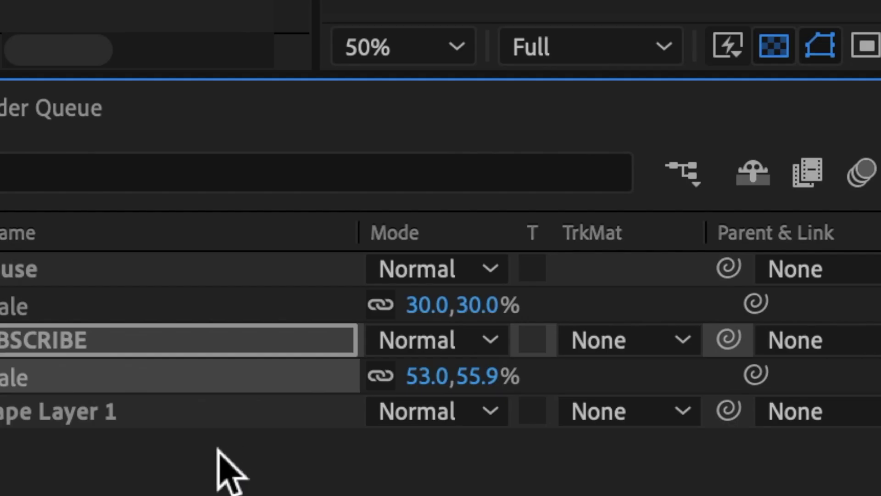
right_click(226, 473)
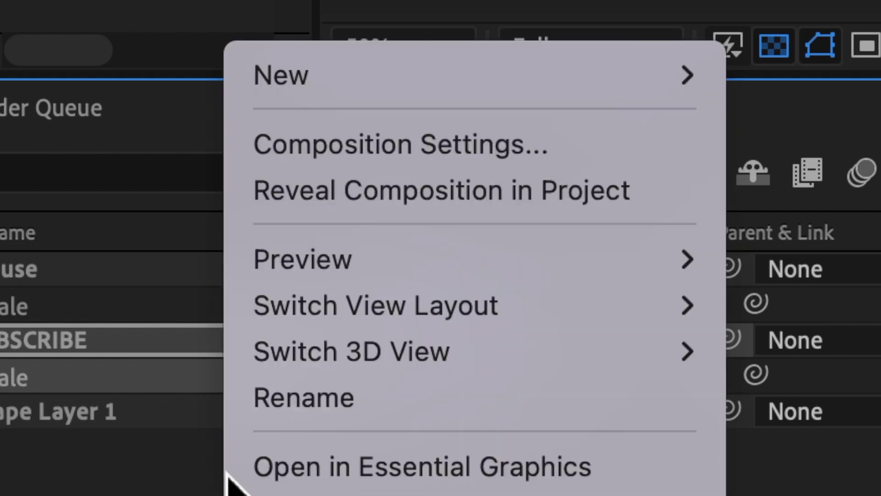
mouse_move(705, 83)
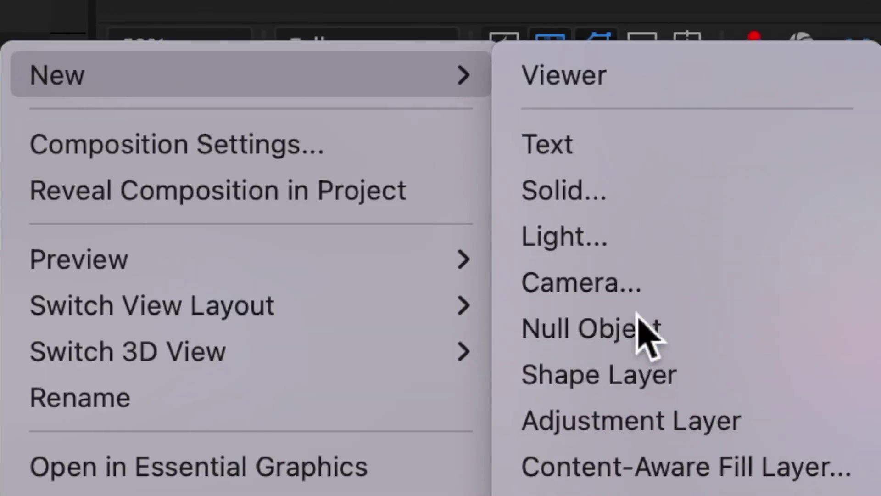
click(749, 327)
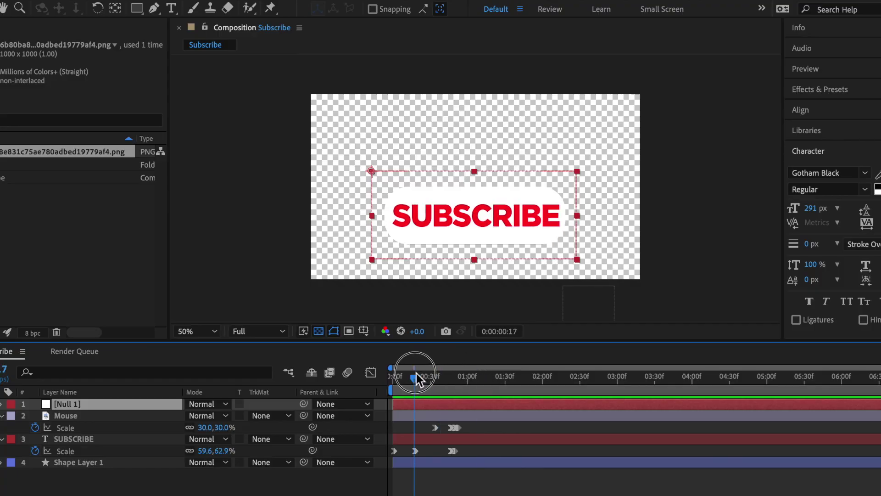
drag(417, 373, 476, 378)
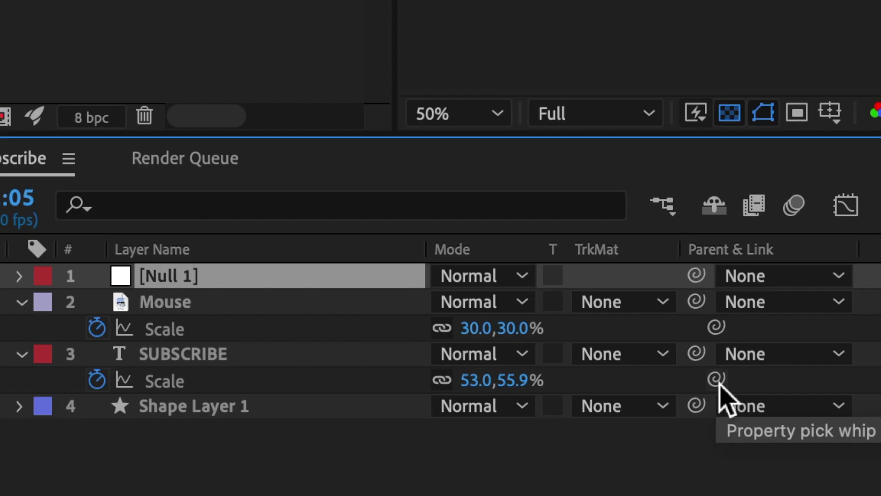
Parent the SUBSCRIBE text layer and Shape Layer 1 to the Null 1 layer
mouse_move(313, 451)
mouse_down()
mouse_move(259, 435)
mouse_move(315, 455)
mouse_up()
drag(722, 388, 387, 282)
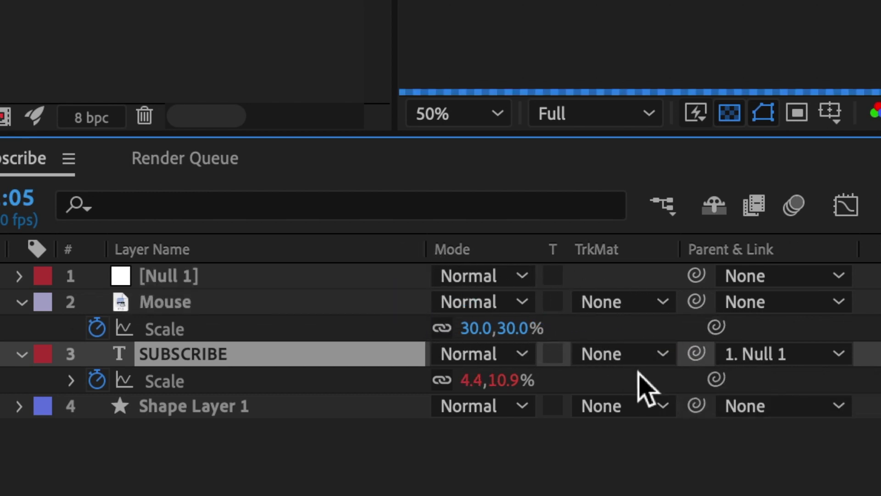
drag(695, 405, 373, 290)
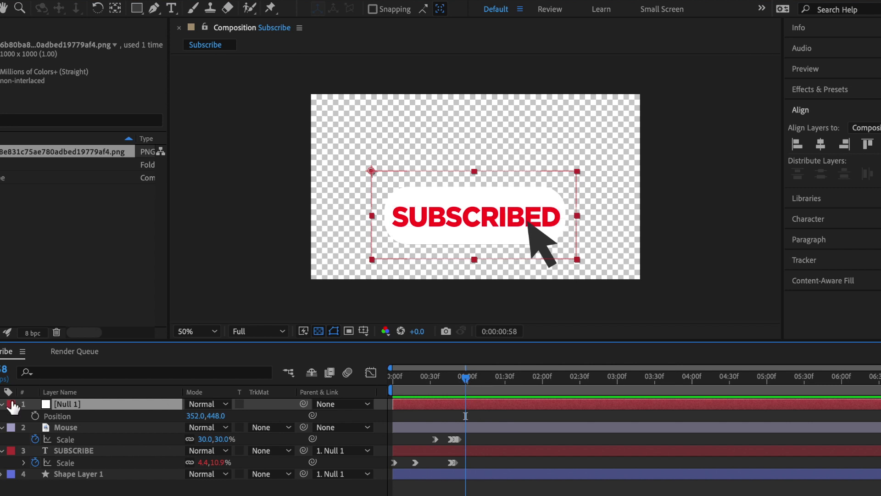
Animate Null 1's Position downward with two keyframes, the second at 0:00:01:22 with a value of 352, 1063
click(35, 415)
drag(466, 377, 488, 378)
drag(217, 416, 216, 495)
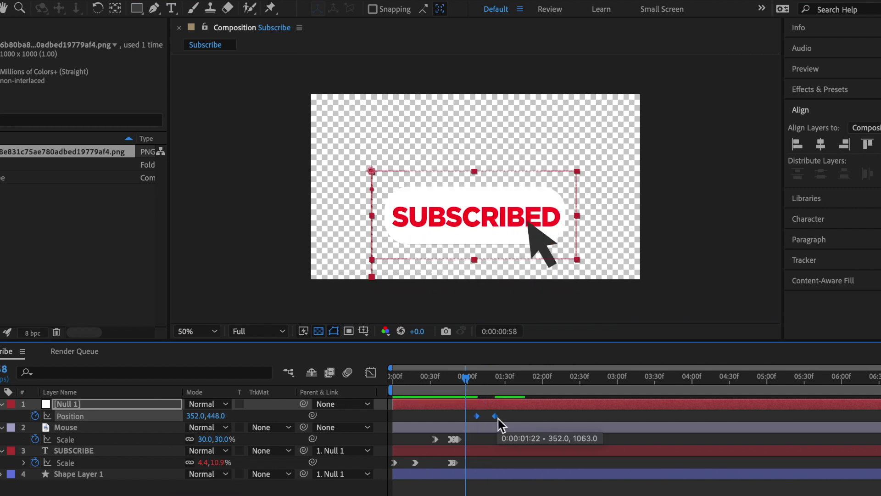
Apply Easy Ease Out to both Position keyframes of Null 1
right_click(497, 418)
right_click(498, 419)
mouse_move(546, 495)
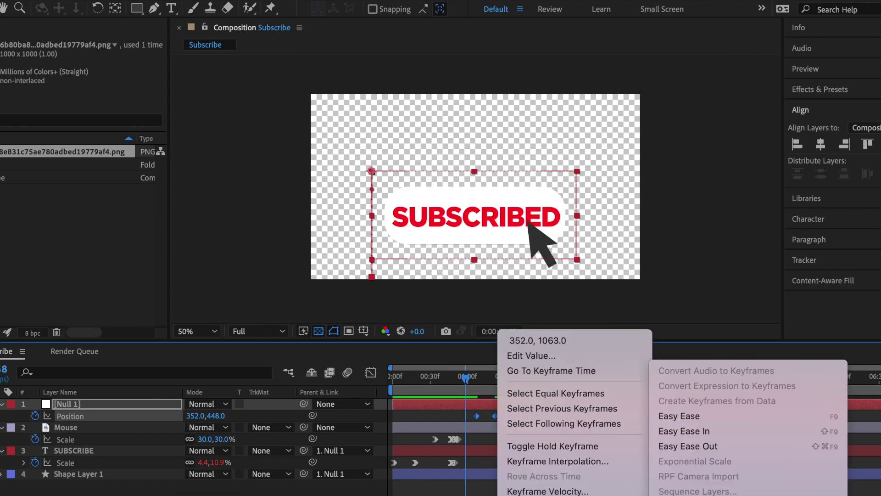
click(709, 446)
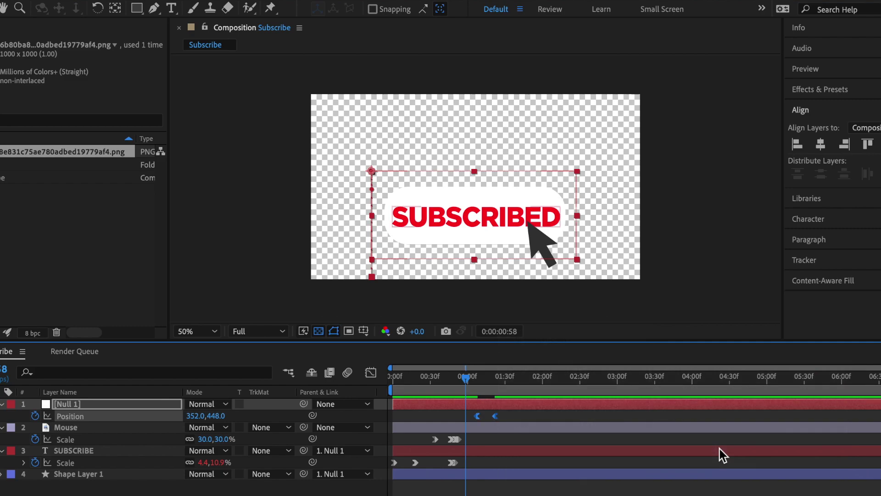